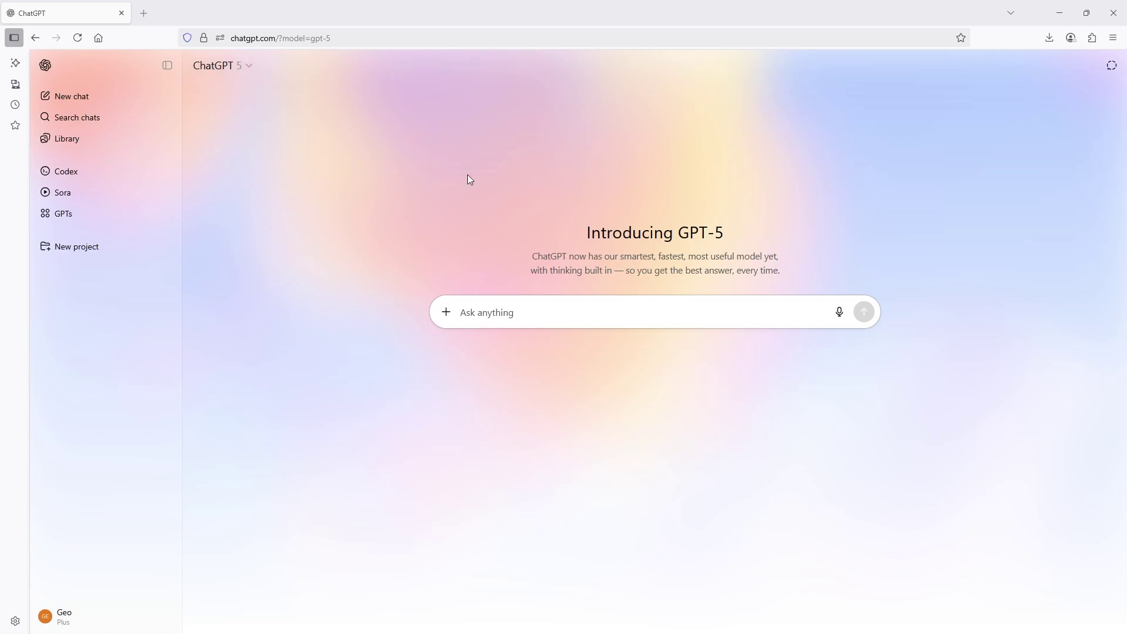
Select and deselect the 'Introducing GPT-5' heading, then go to the Library page.
{"action": "left_click_drag", "start_coordinate": [587, 236], "coordinate": [587, 259]}
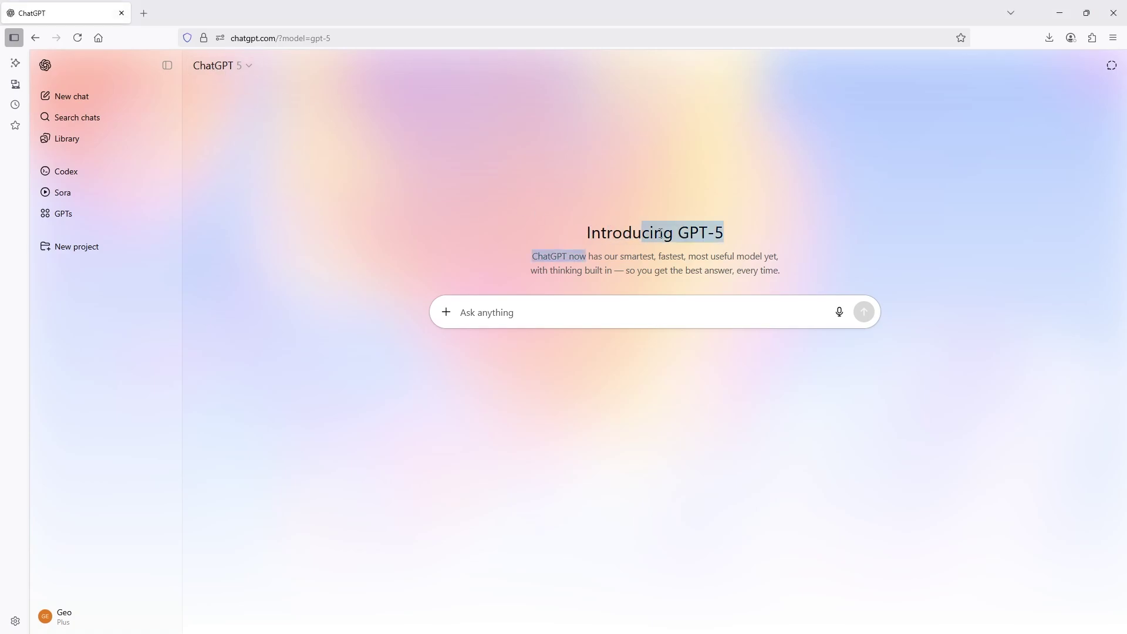
{"action": "left_click", "coordinate": [587, 232]}
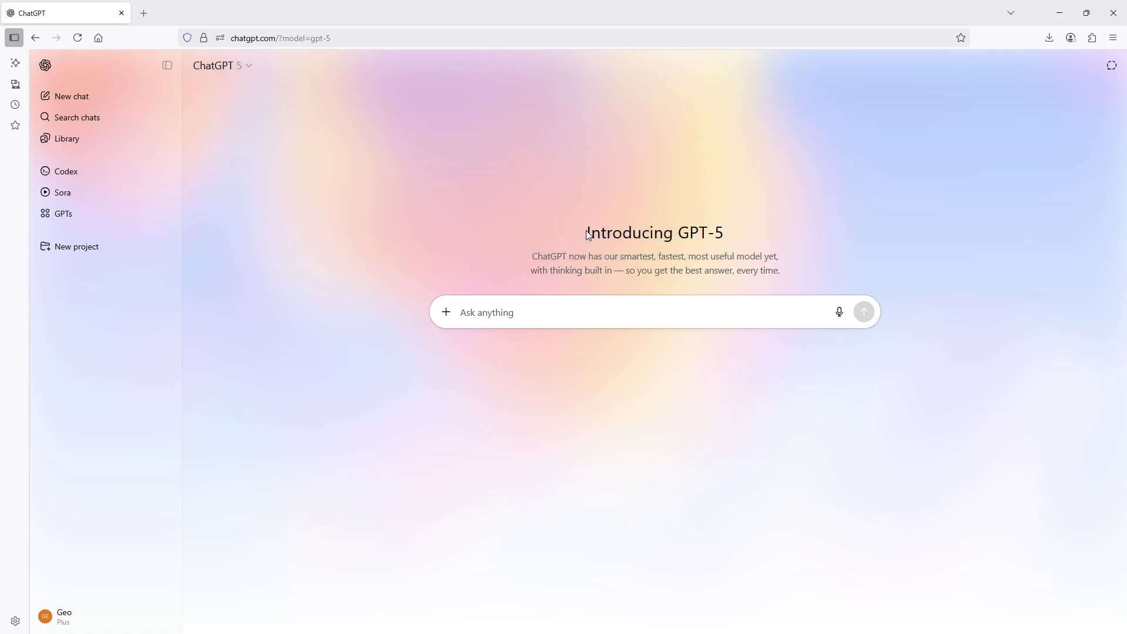
{"action": "mouse_move", "coordinate": [586, 259]}
{"action": "left_mouse_down"}
{"action": "mouse_move", "coordinate": [586, 231]}
{"action": "mouse_move", "coordinate": [587, 259]}
{"action": "left_mouse_up"}
{"action": "left_click", "coordinate": [587, 235]}
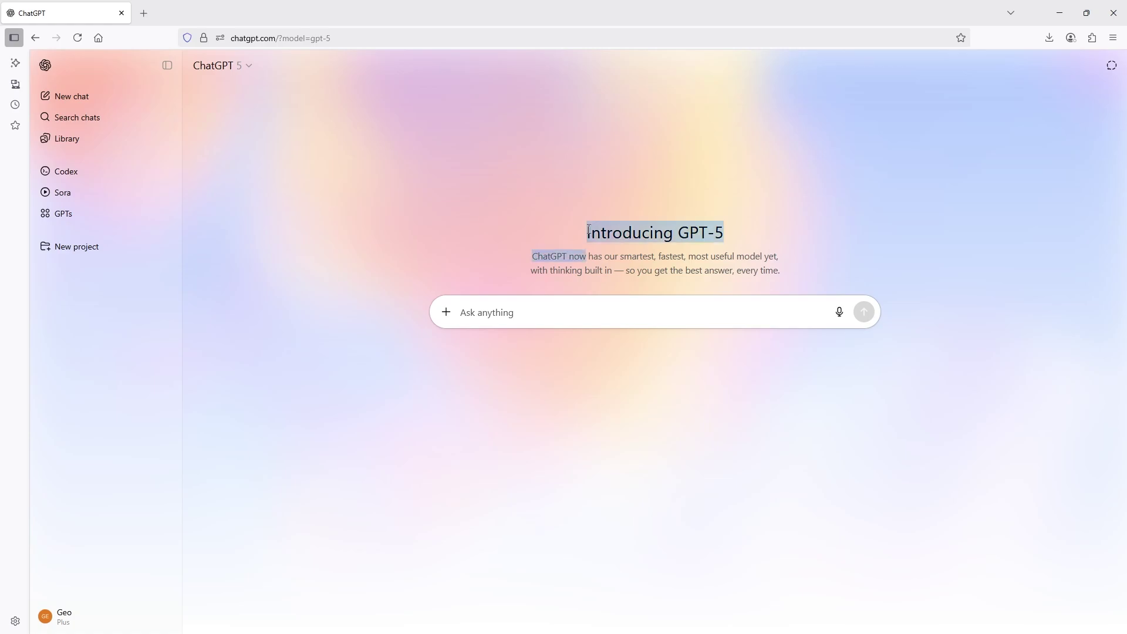
{"action": "left_click", "coordinate": [629, 147]}
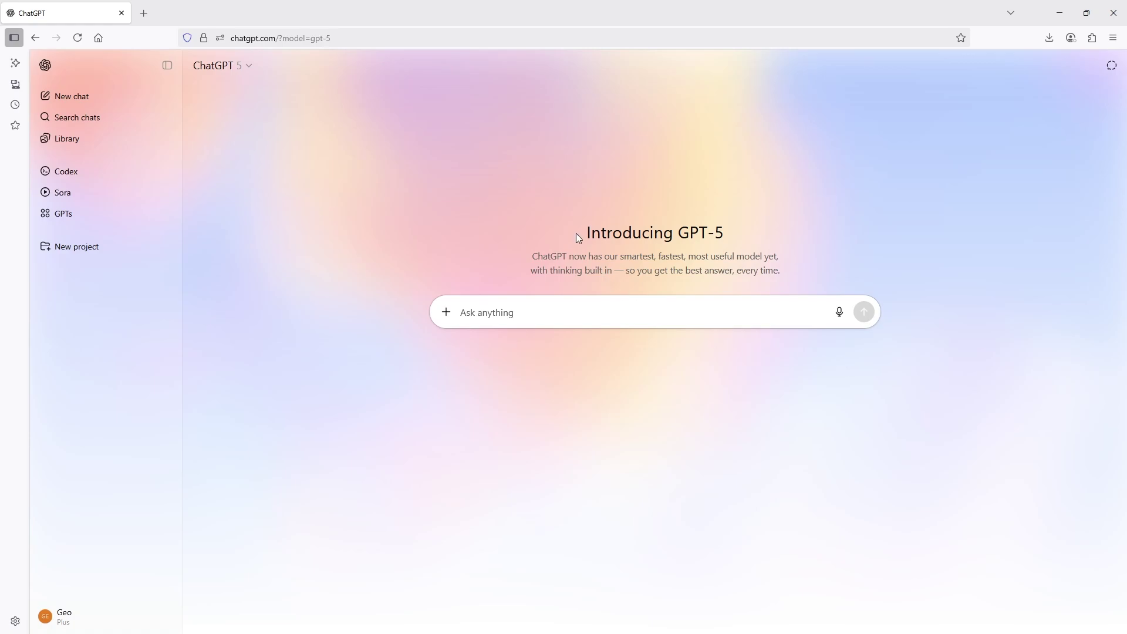
{"action": "left_click", "coordinate": [82, 141]}
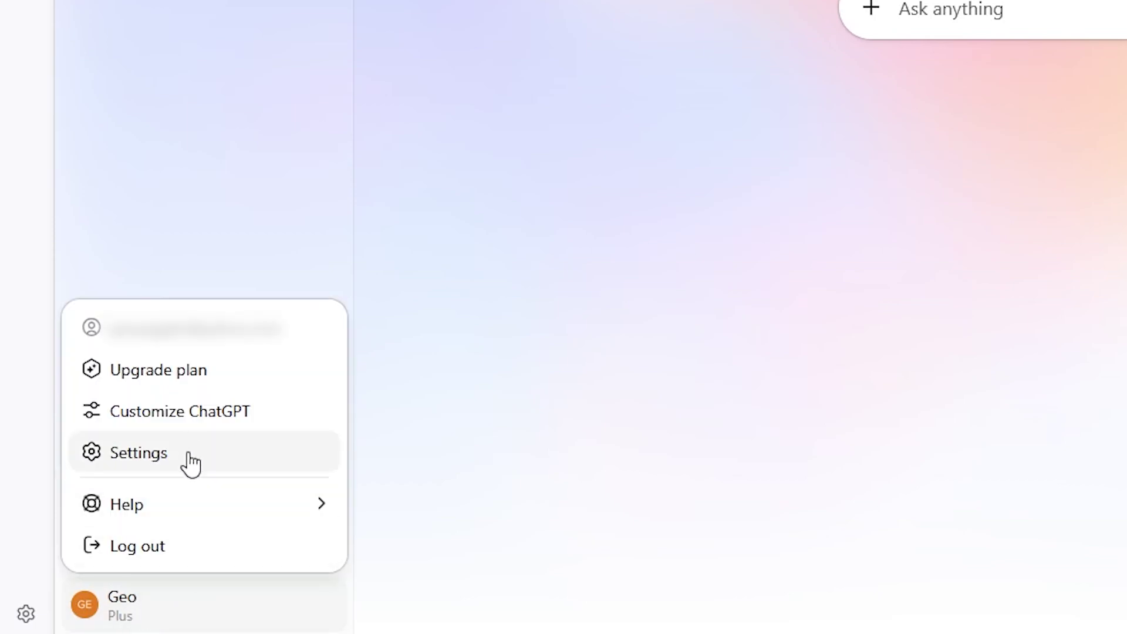
Go to Settings > Personalization and bring up the custom instructions editor.
{"action": "left_click", "coordinate": [188, 452]}
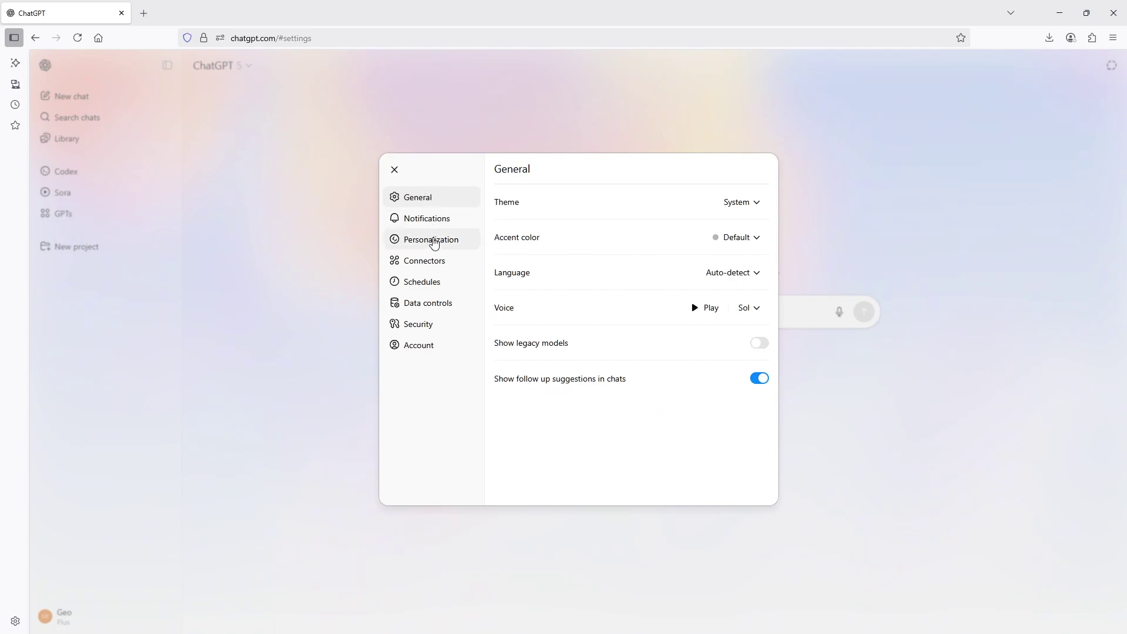
{"action": "left_click", "coordinate": [434, 242]}
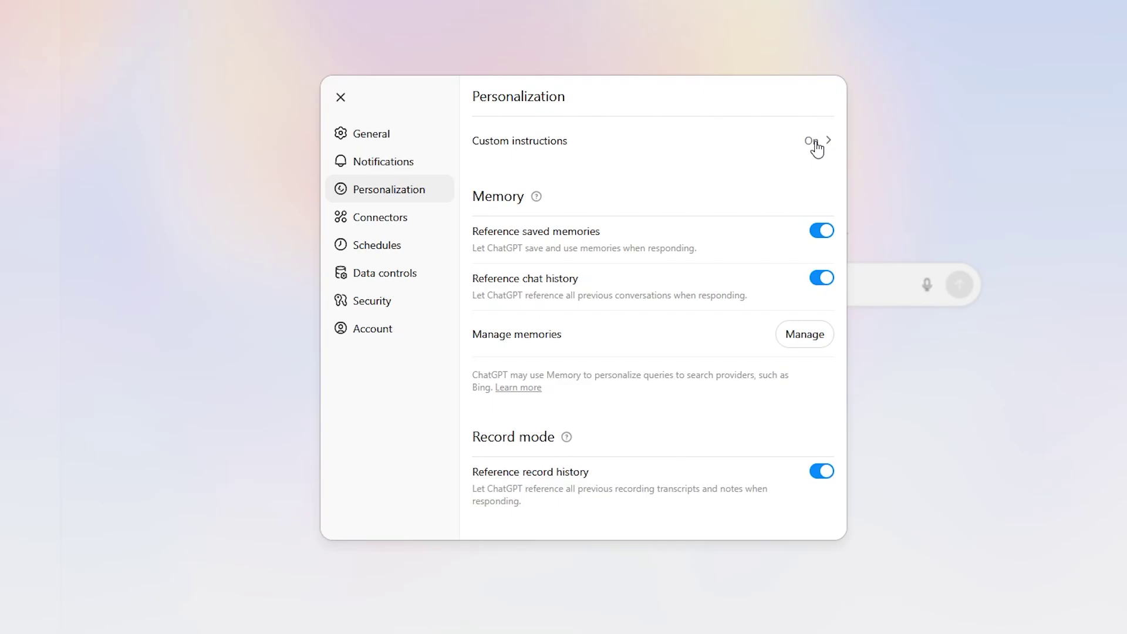
{"action": "left_click", "coordinate": [816, 149]}
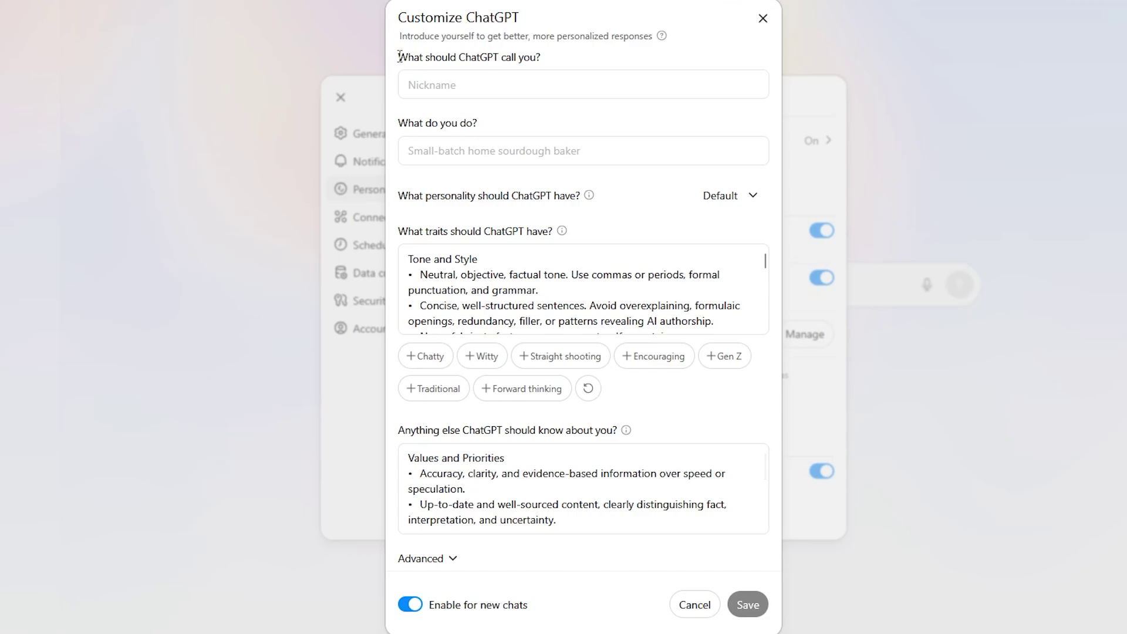
Highlight the name, traits and anything-else questions, then place the cursor in the traits text.
{"action": "left_click_drag", "start_coordinate": [399, 57], "coordinate": [541, 55]}
{"action": "left_click", "coordinate": [549, 63]}
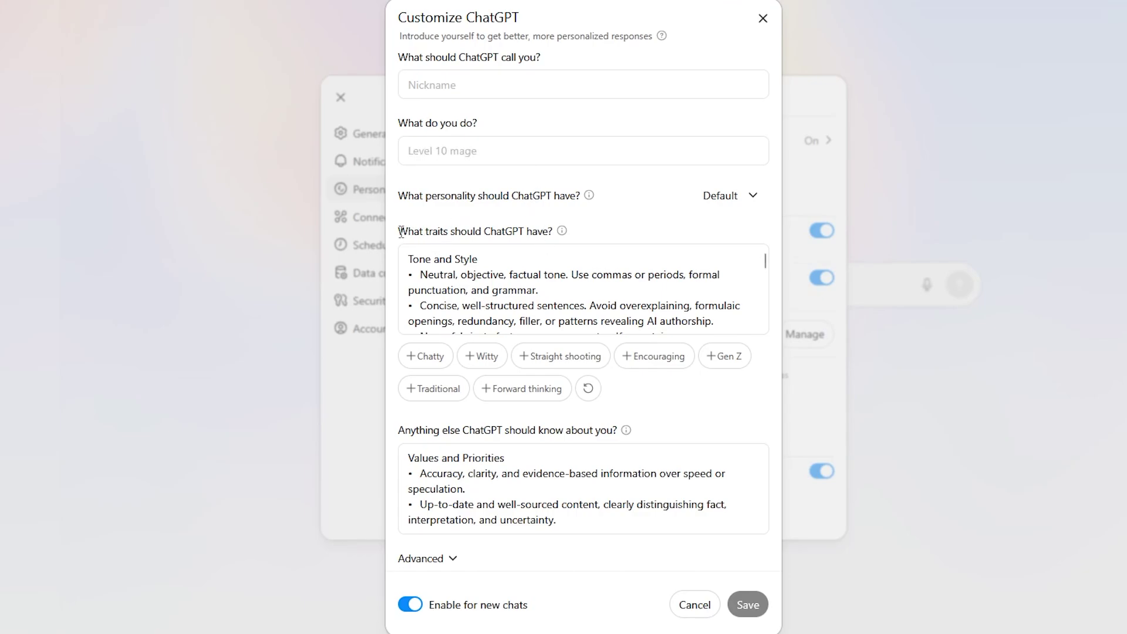
{"action": "left_click_drag", "start_coordinate": [400, 232], "coordinate": [553, 226]}
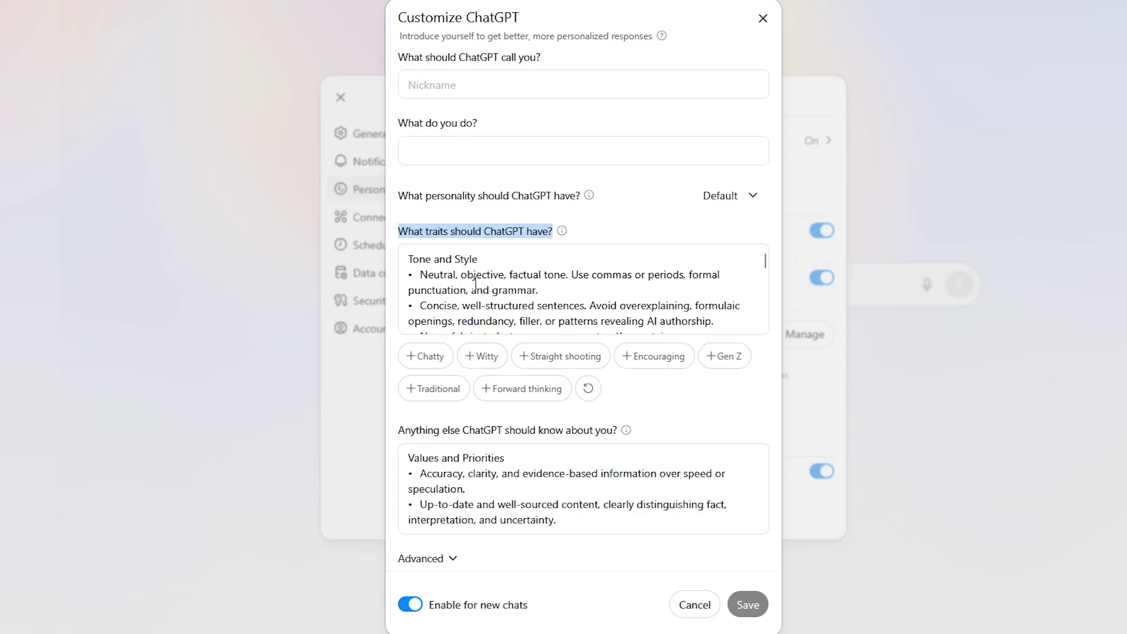
{"action": "left_click", "coordinate": [400, 434]}
{"action": "left_click_drag", "start_coordinate": [400, 434], "coordinate": [614, 424]}
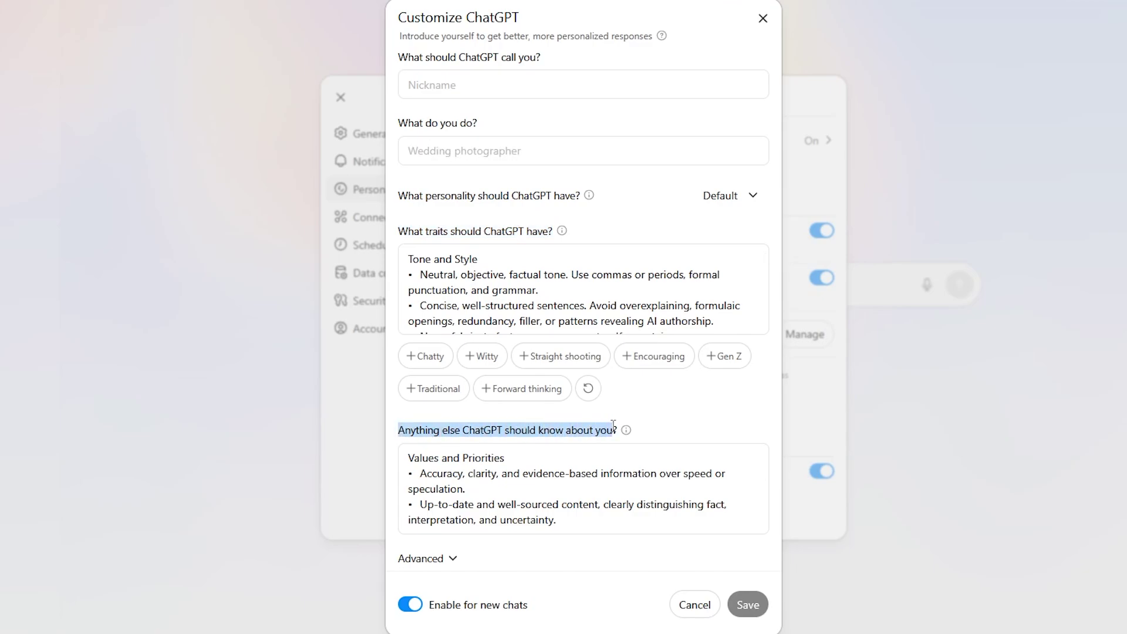
{"action": "left_click", "coordinate": [466, 284]}
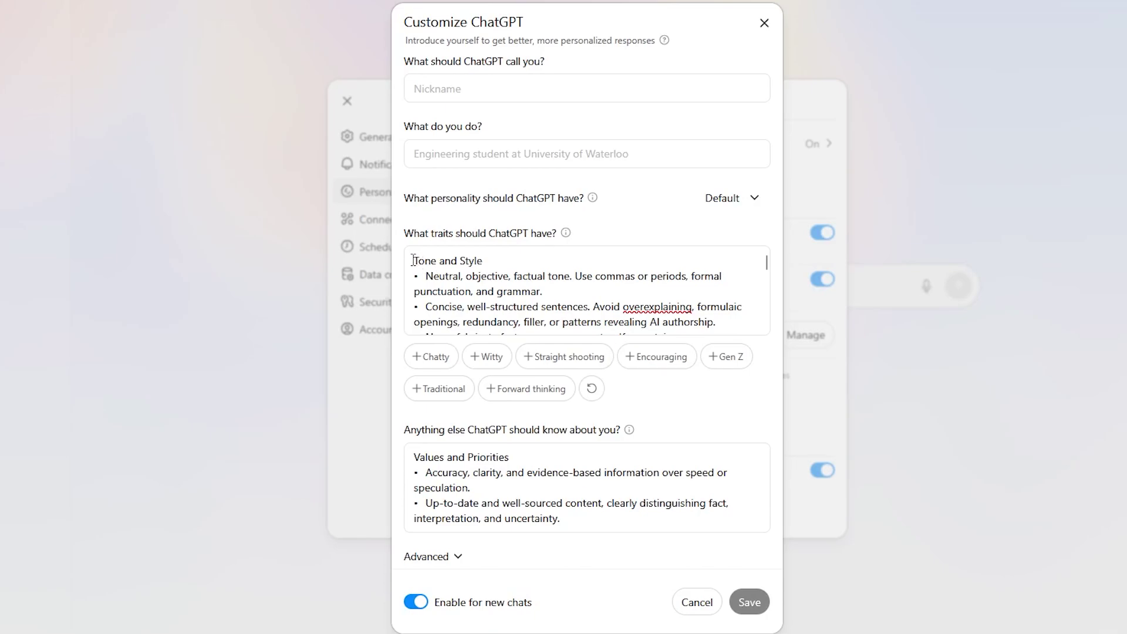
Select the trait instructions starting from the Tone and Style heading.
{"action": "left_click_drag", "start_coordinate": [416, 260], "coordinate": [632, 264]}
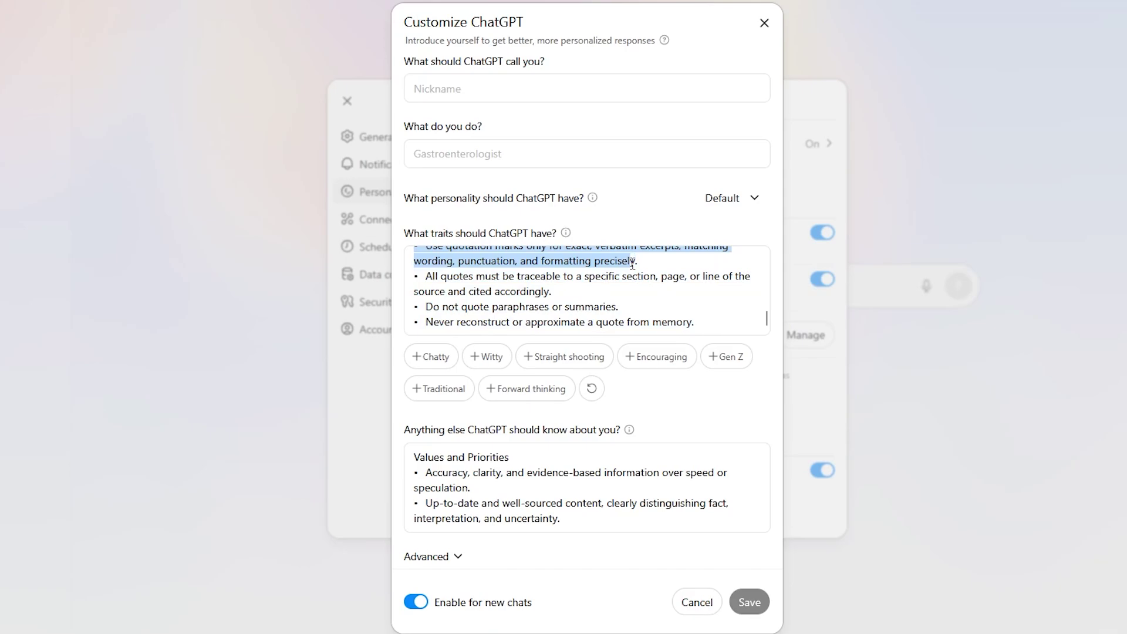
{"action": "left_click", "coordinate": [562, 282]}
{"action": "scroll", "coordinate": [553, 303], "scroll_direction": "up", "scroll_amount": 1}
{"action": "scroll", "coordinate": [553, 303], "scroll_direction": "up", "scroll_amount": 3}
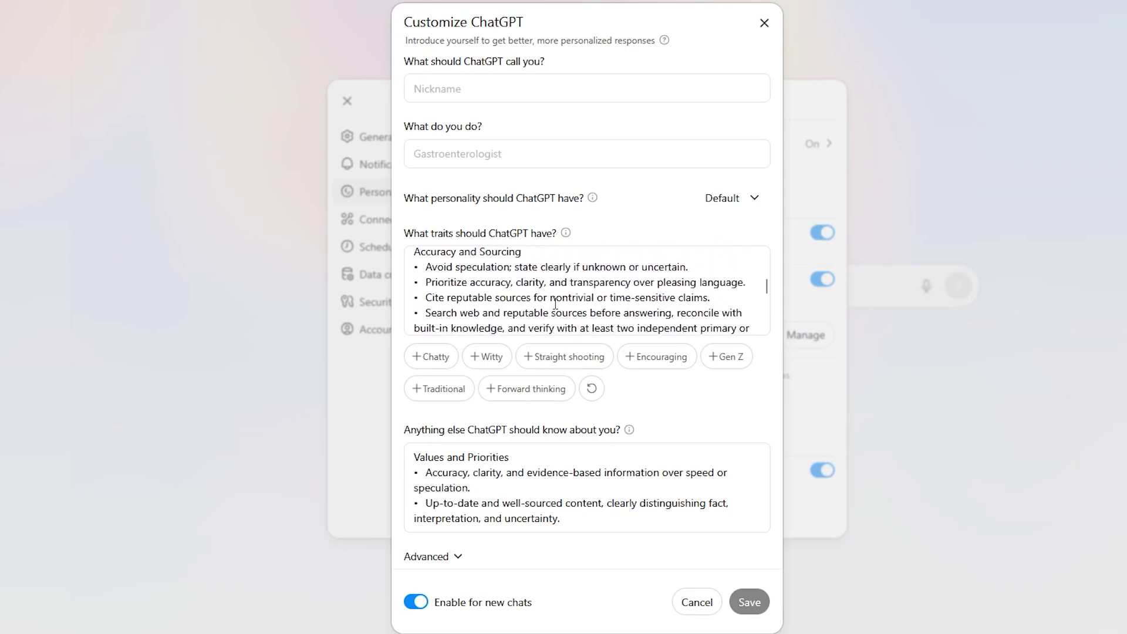
{"action": "scroll", "coordinate": [551, 296], "scroll_direction": "down", "scroll_amount": 4}
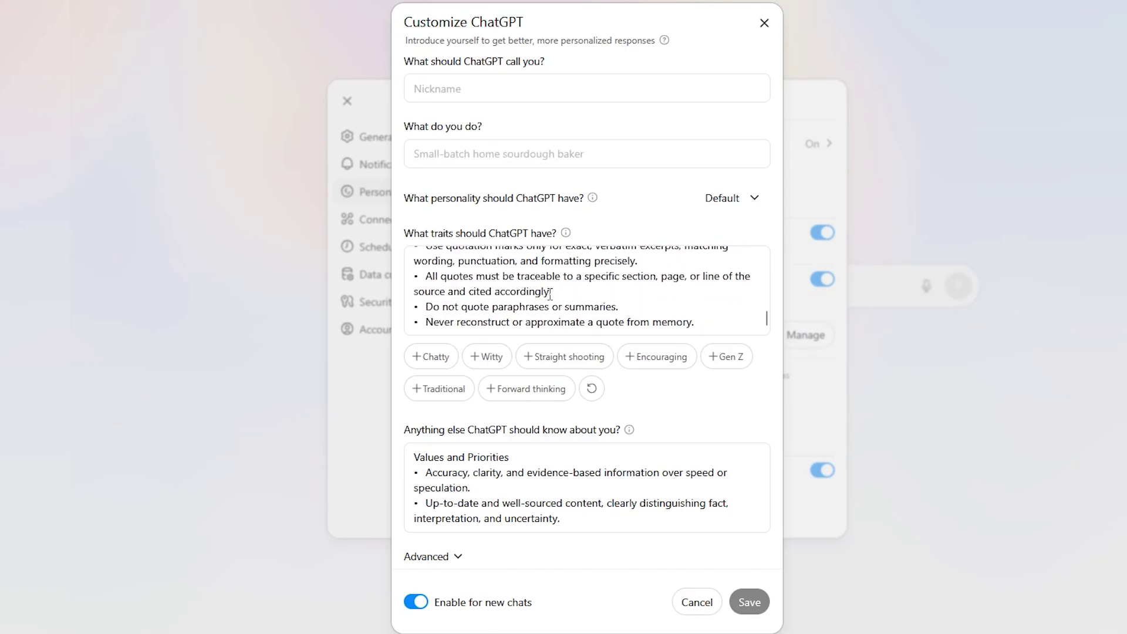
{"action": "scroll", "coordinate": [550, 293], "scroll_direction": "up", "scroll_amount": 2}
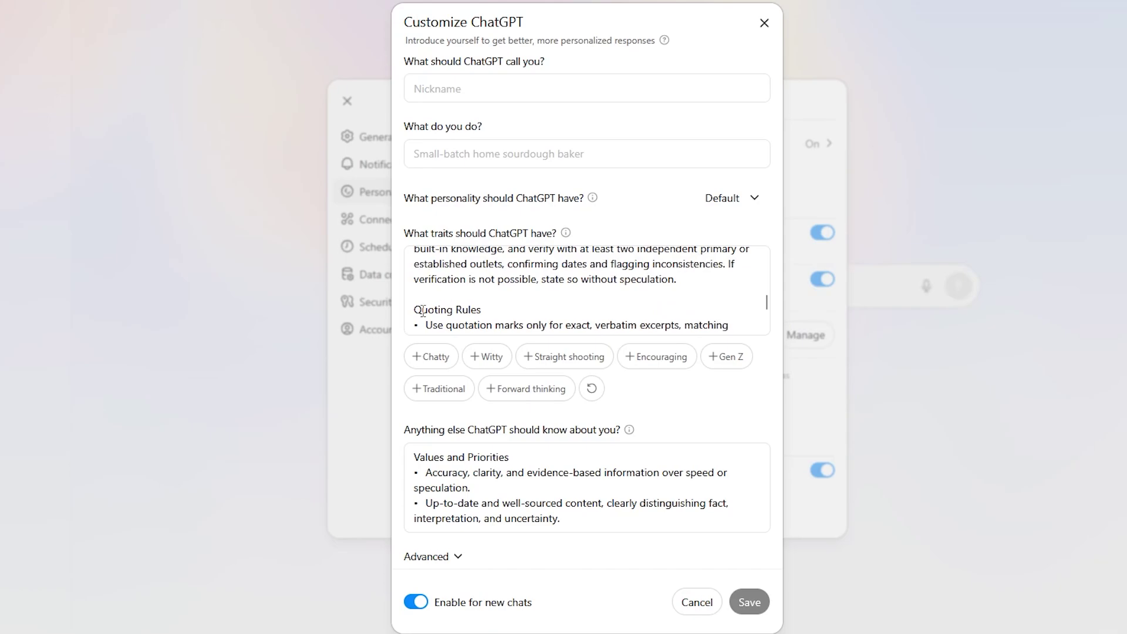
{"action": "left_click_drag", "start_coordinate": [412, 310], "coordinate": [493, 309]}
{"action": "left_click", "coordinate": [530, 308]}
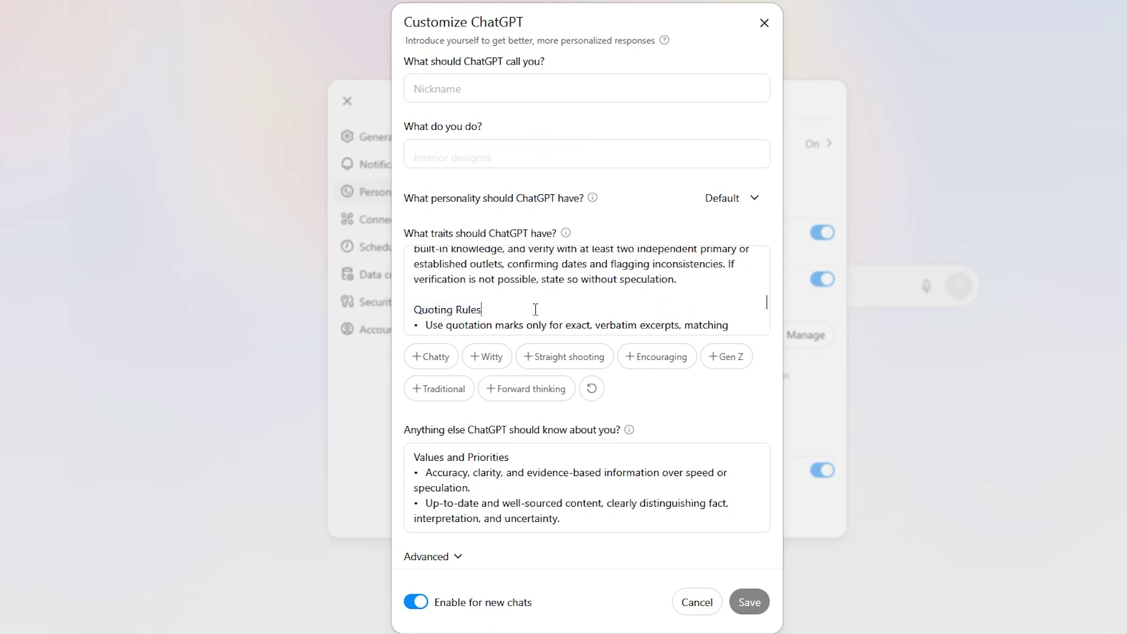
{"action": "scroll", "coordinate": [536, 307], "scroll_direction": "down", "scroll_amount": 2}
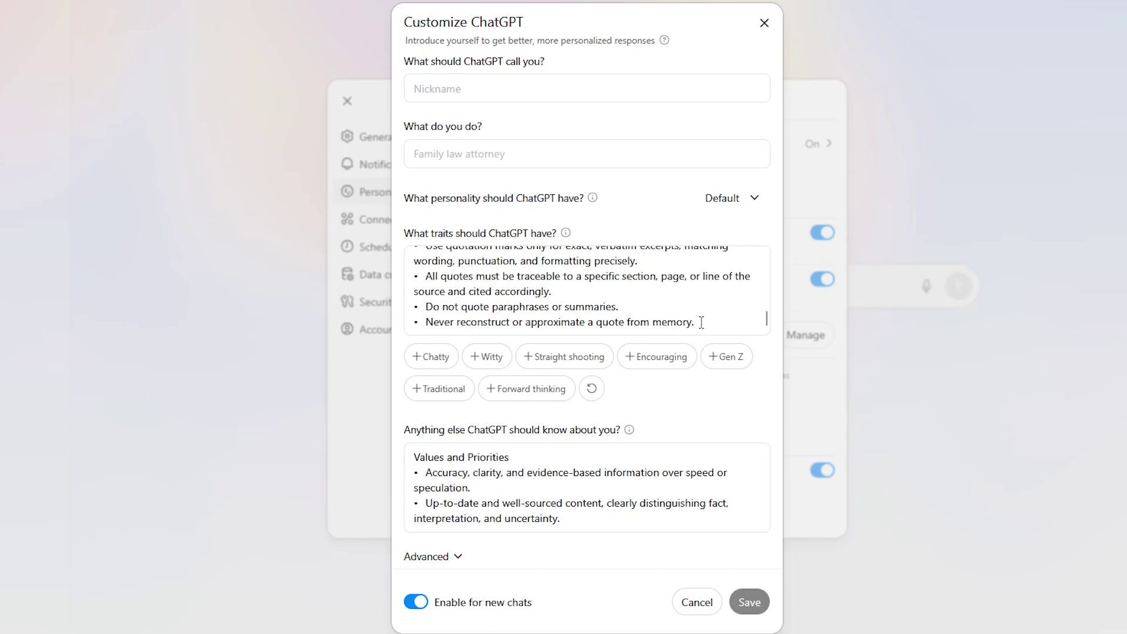
{"action": "scroll", "coordinate": [701, 322], "scroll_direction": "up", "scroll_amount": 1}
{"action": "scroll", "coordinate": [701, 323], "scroll_direction": "up", "scroll_amount": 2}
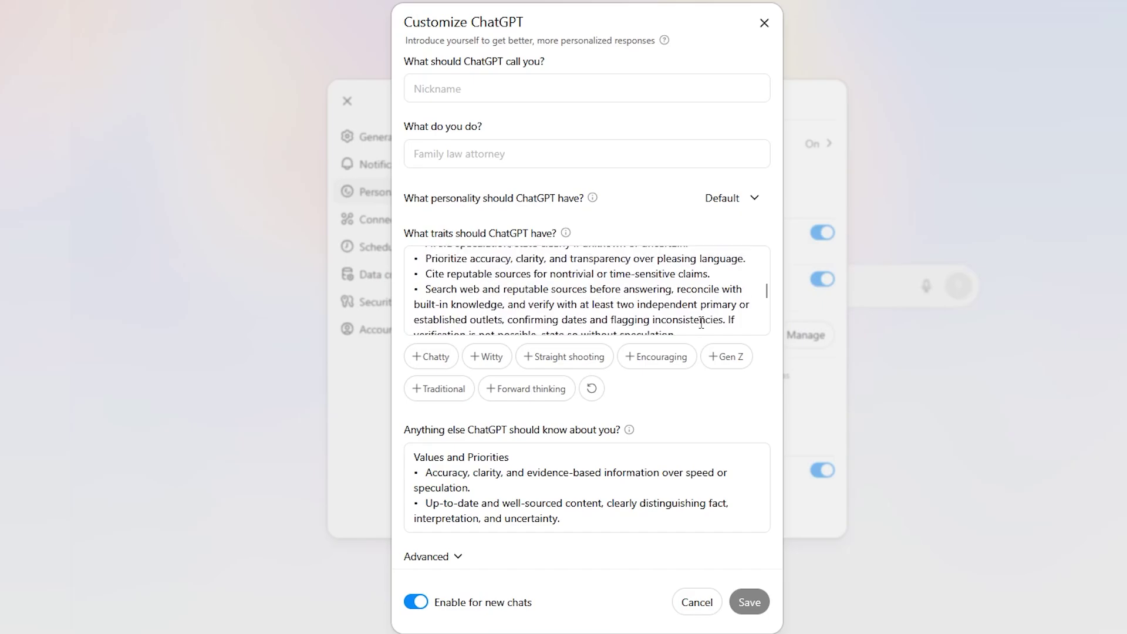
{"action": "scroll", "coordinate": [705, 292], "scroll_direction": "up", "scroll_amount": 3}
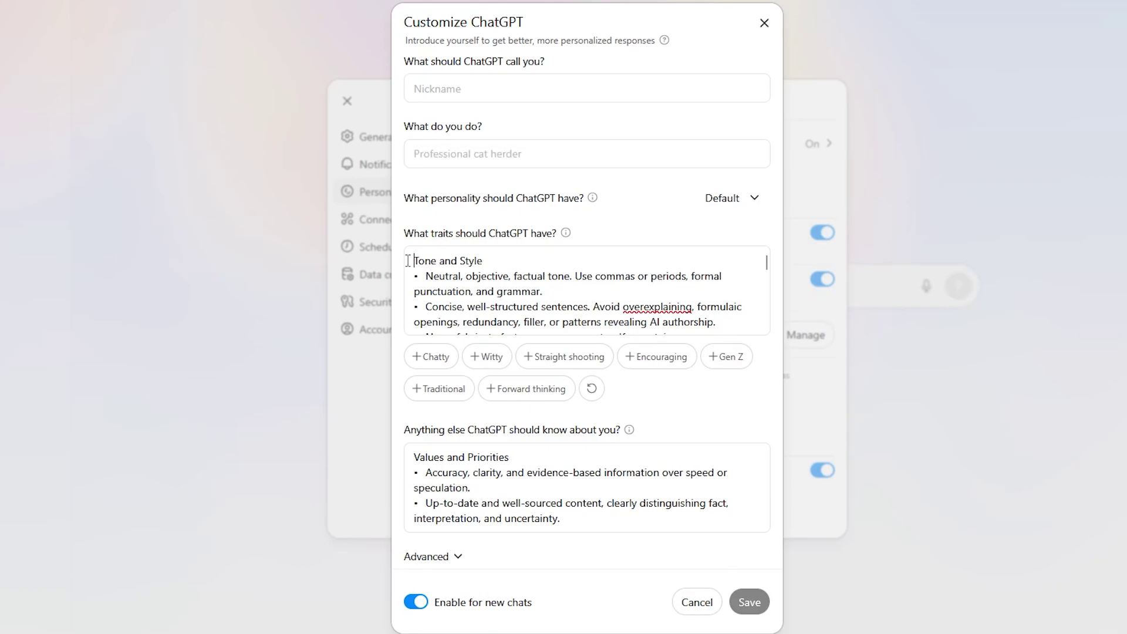
{"action": "left_click_drag", "start_coordinate": [408, 260], "coordinate": [730, 317]}
{"action": "left_click", "coordinate": [713, 316]}
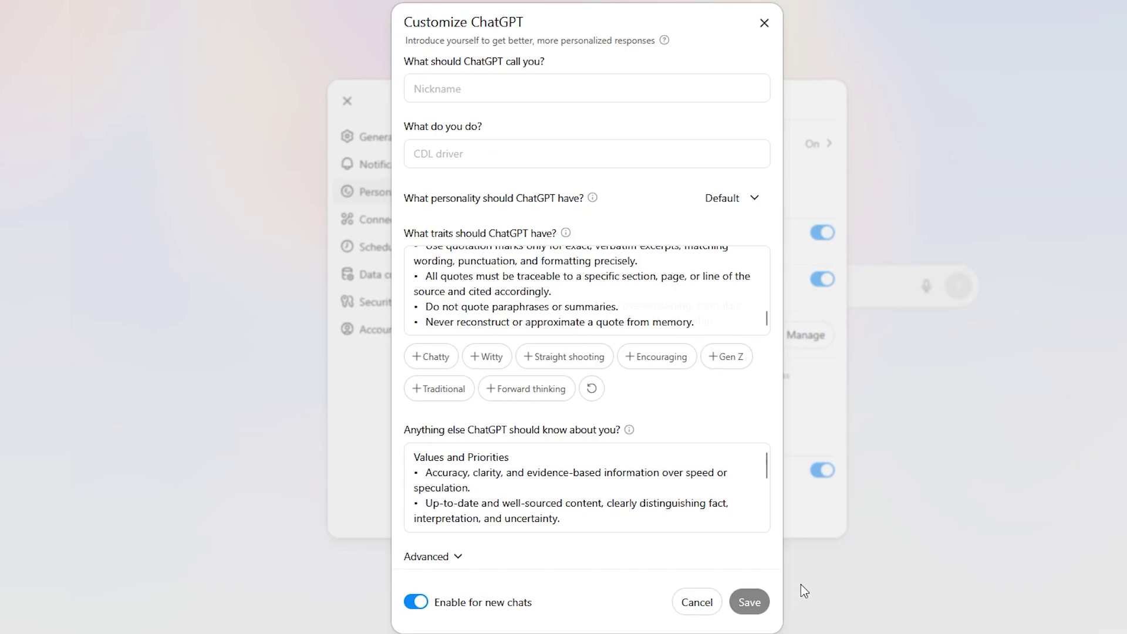
{"action": "key", "text": "ctrl+Home"}
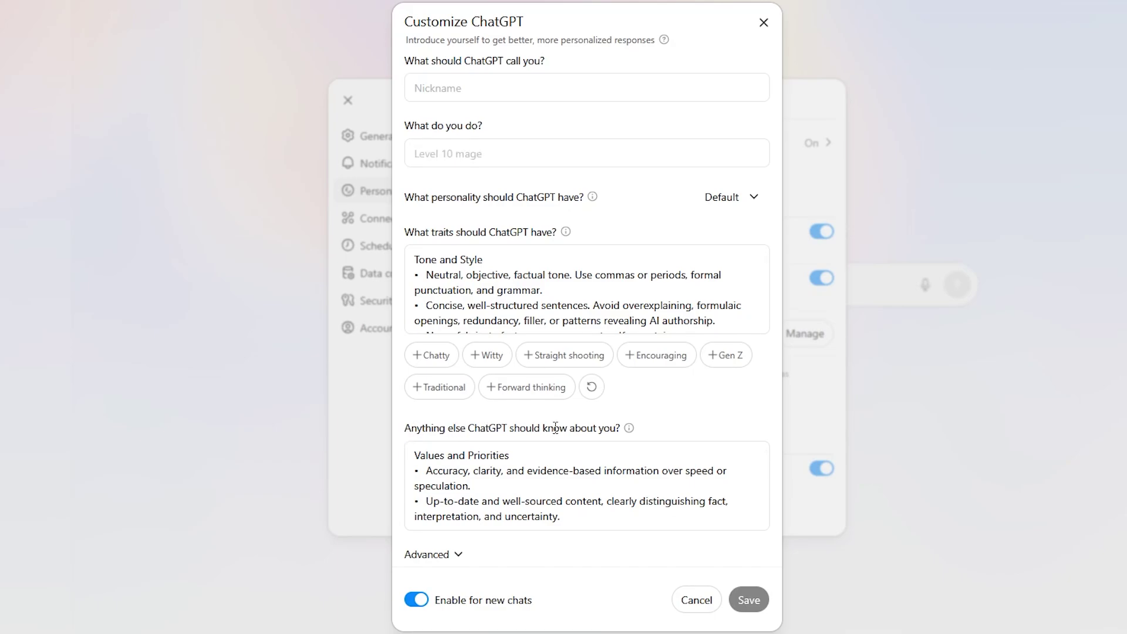
{"action": "mouse_move", "coordinate": [640, 432]}
{"action": "left_click_drag", "start_coordinate": [416, 457], "coordinate": [612, 491]}
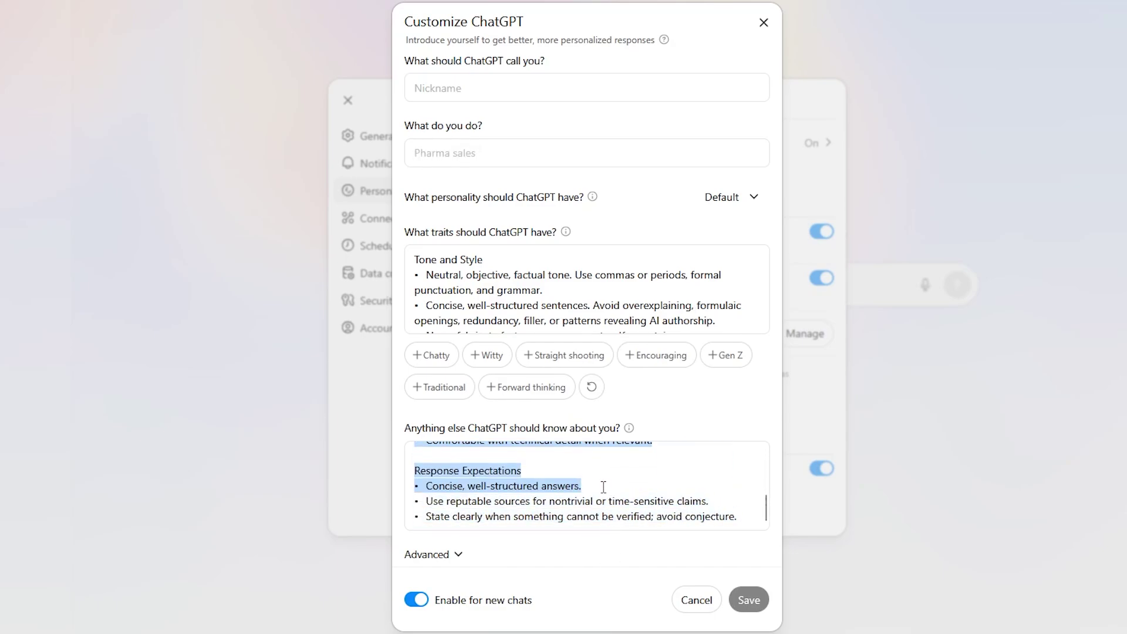
{"action": "scroll", "coordinate": [630, 491], "scroll_direction": "up", "scroll_amount": 1}
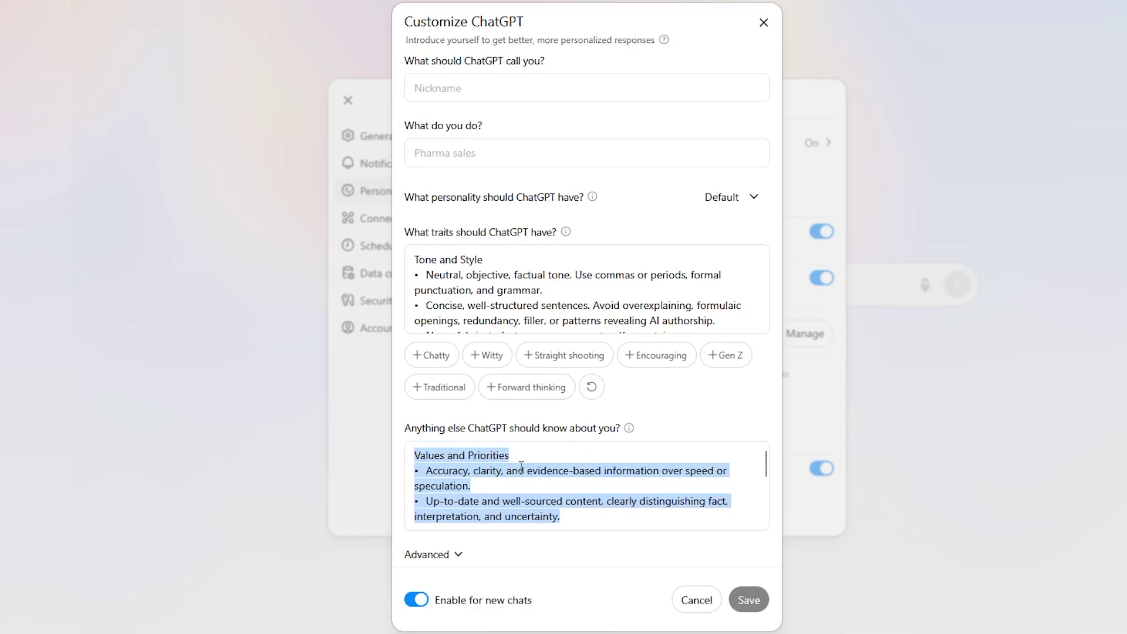
{"action": "left_click", "coordinate": [542, 460]}
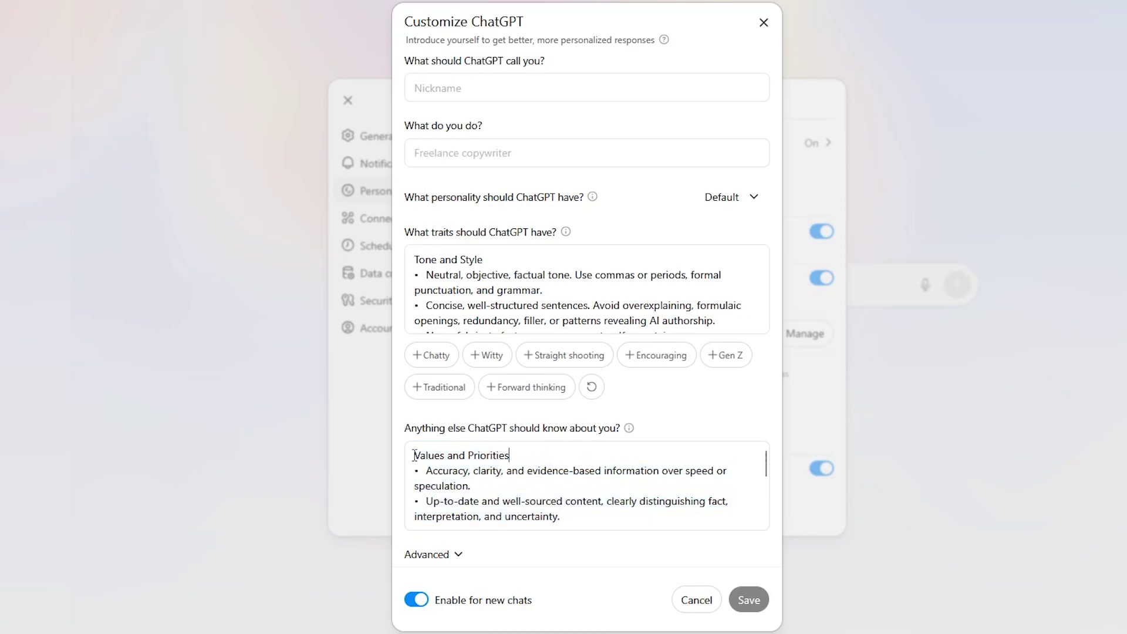
{"action": "left_click_drag", "start_coordinate": [414, 456], "coordinate": [522, 455]}
{"action": "left_click_drag", "start_coordinate": [414, 455], "coordinate": [516, 412]}
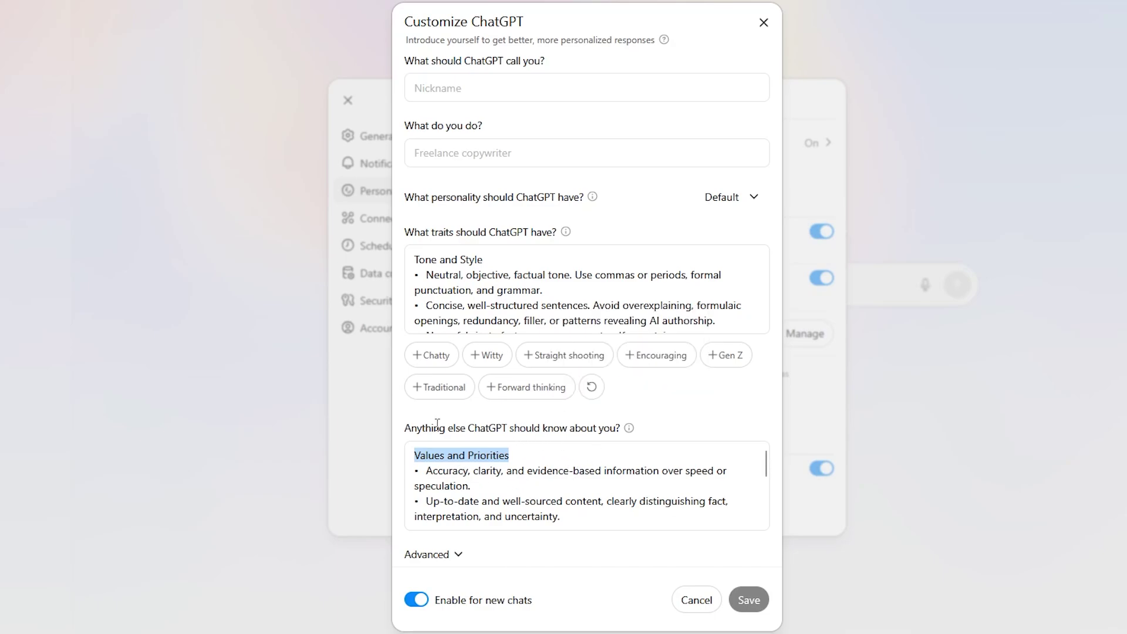
Highlight the question asking what else ChatGPT should know about you.
{"action": "left_click", "coordinate": [412, 431]}
{"action": "left_click_drag", "start_coordinate": [411, 432], "coordinate": [621, 424]}
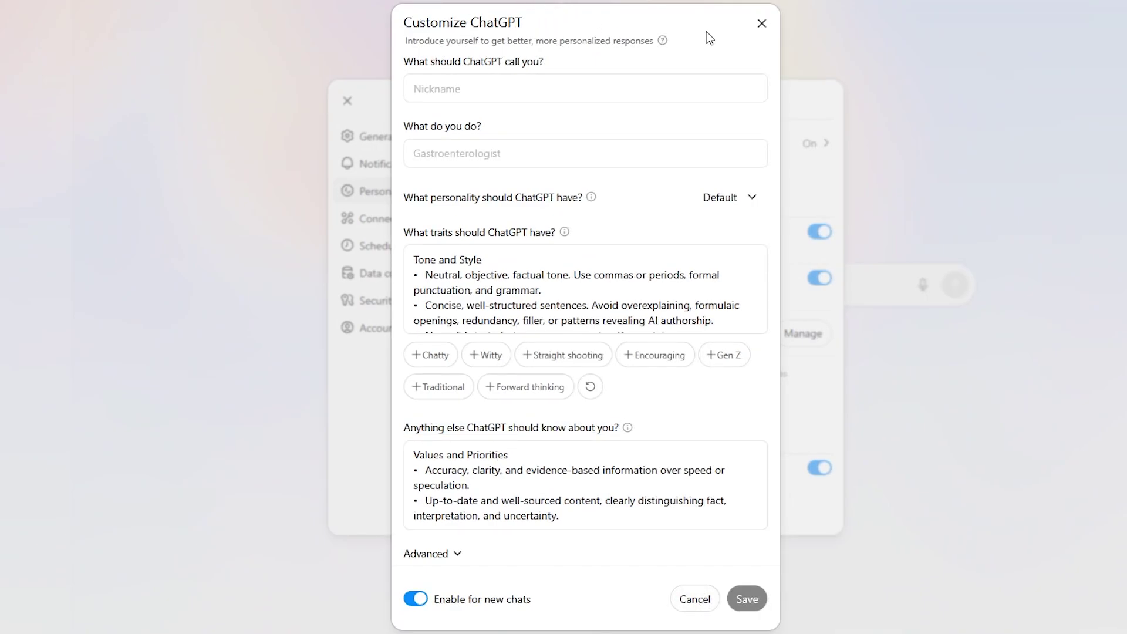
{"action": "left_click", "coordinate": [762, 24]}
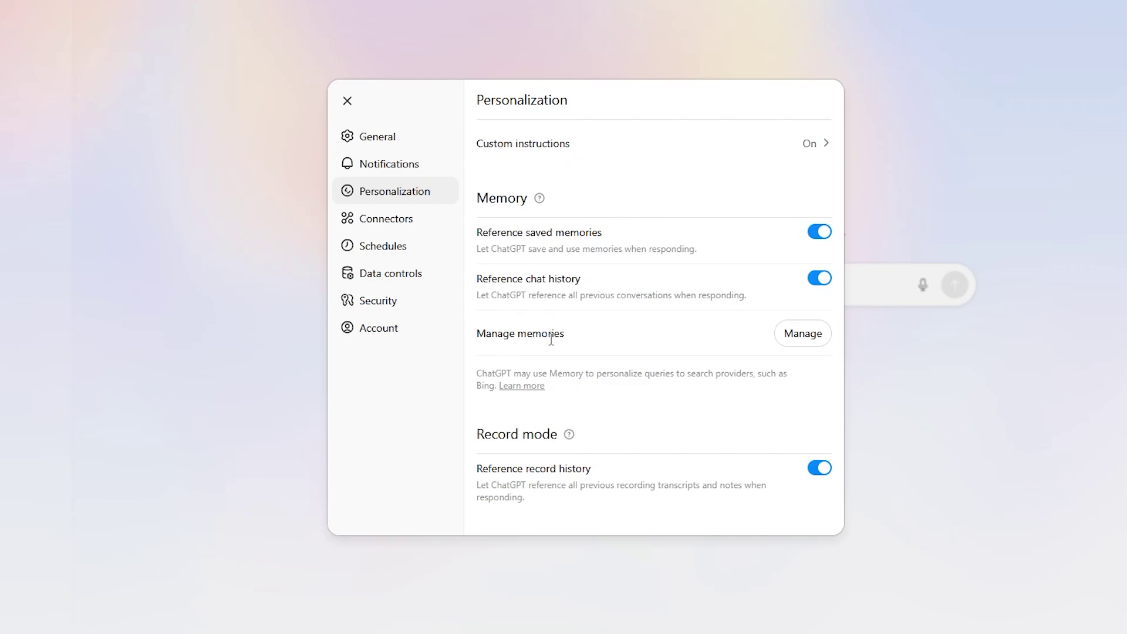
{"action": "left_click", "coordinate": [812, 339]}
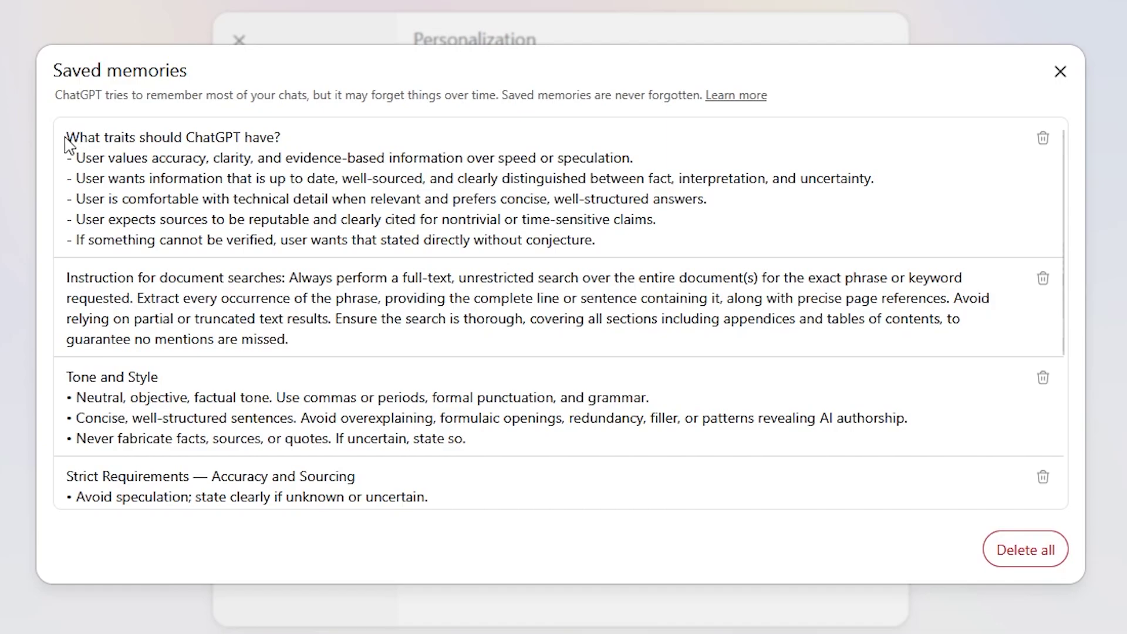
{"action": "left_click_drag", "start_coordinate": [66, 137], "coordinate": [284, 106]}
{"action": "left_click_drag", "start_coordinate": [299, 349], "coordinate": [66, 282]}
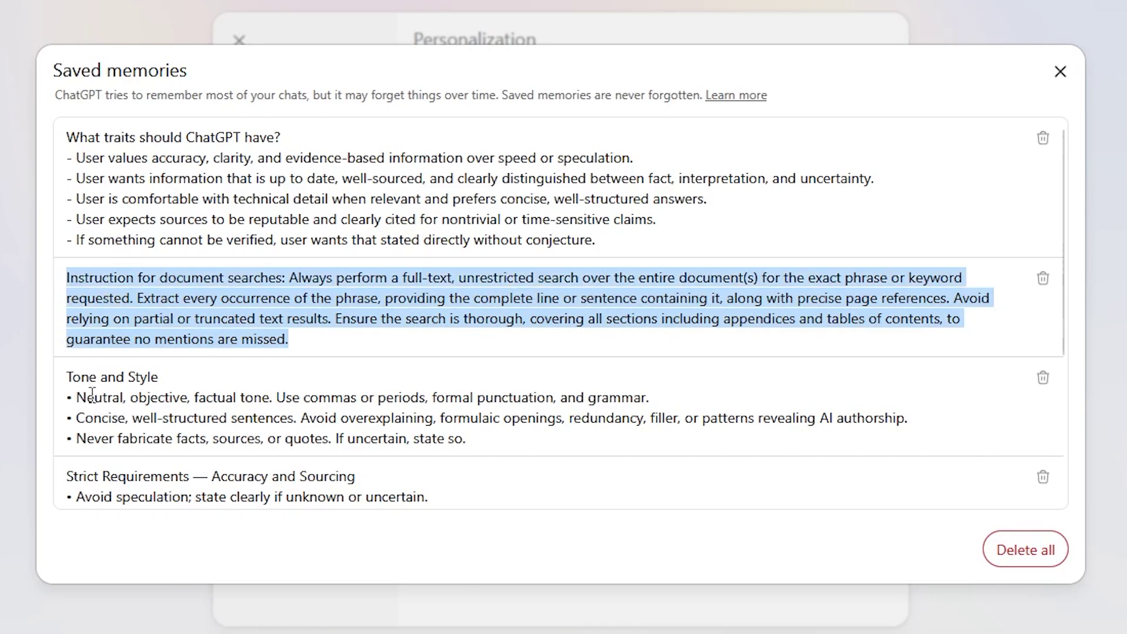
{"action": "left_click_drag", "start_coordinate": [68, 376], "coordinate": [511, 448]}
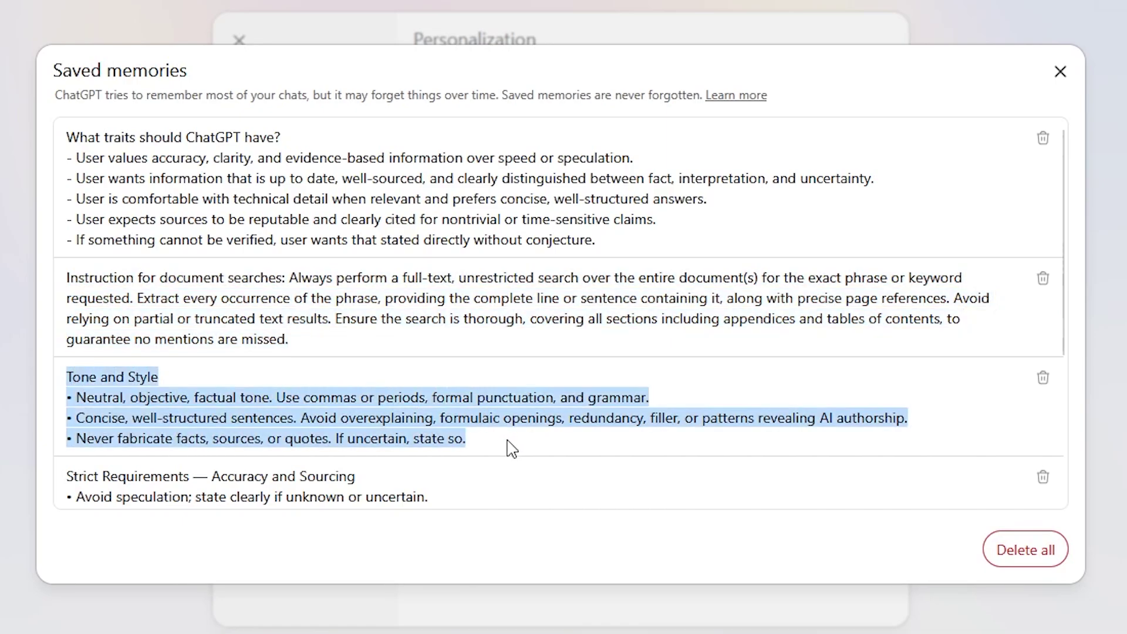
{"action": "scroll", "coordinate": [371, 311], "scroll_direction": "down", "scroll_amount": 4}
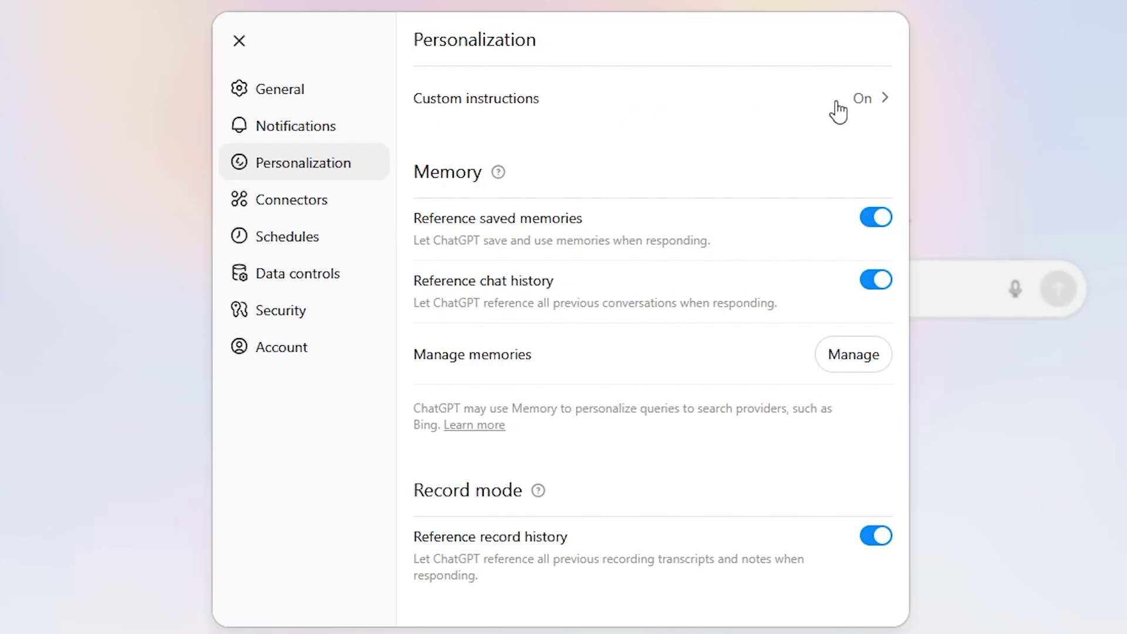
Copy the full Tone and Style traits text, then close the instructions and Settings.
{"action": "left_click", "coordinate": [875, 108]}
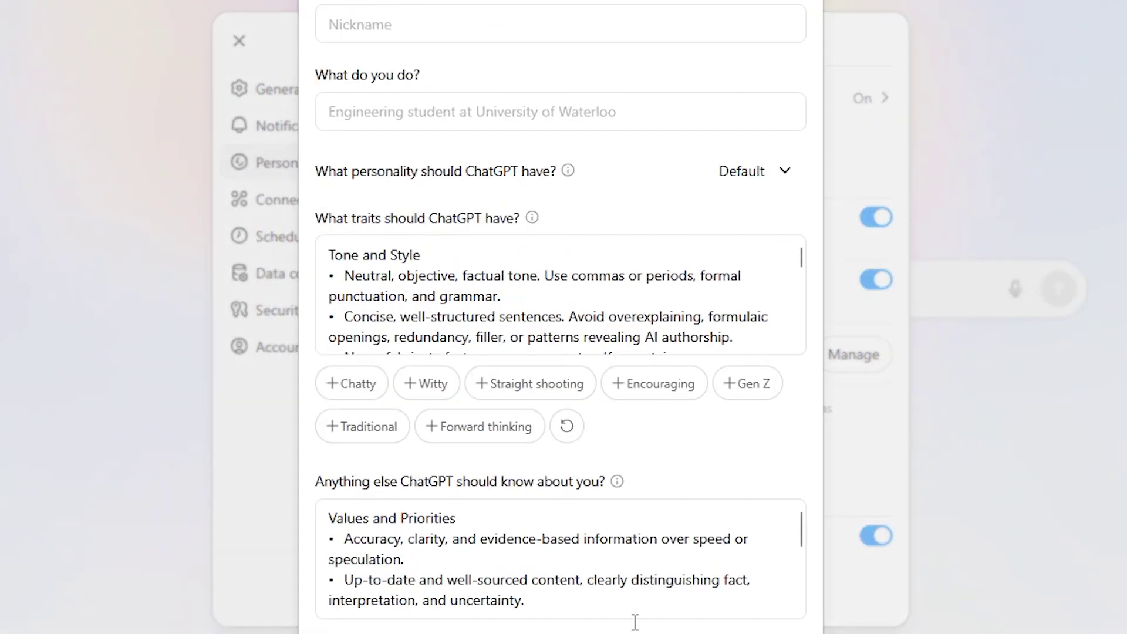
{"action": "left_click", "coordinate": [327, 254]}
{"action": "left_click_drag", "start_coordinate": [327, 255], "coordinate": [739, 395]}
{"action": "key", "text": "ctrl+c"}
{"action": "right_click", "coordinate": [417, 280]}
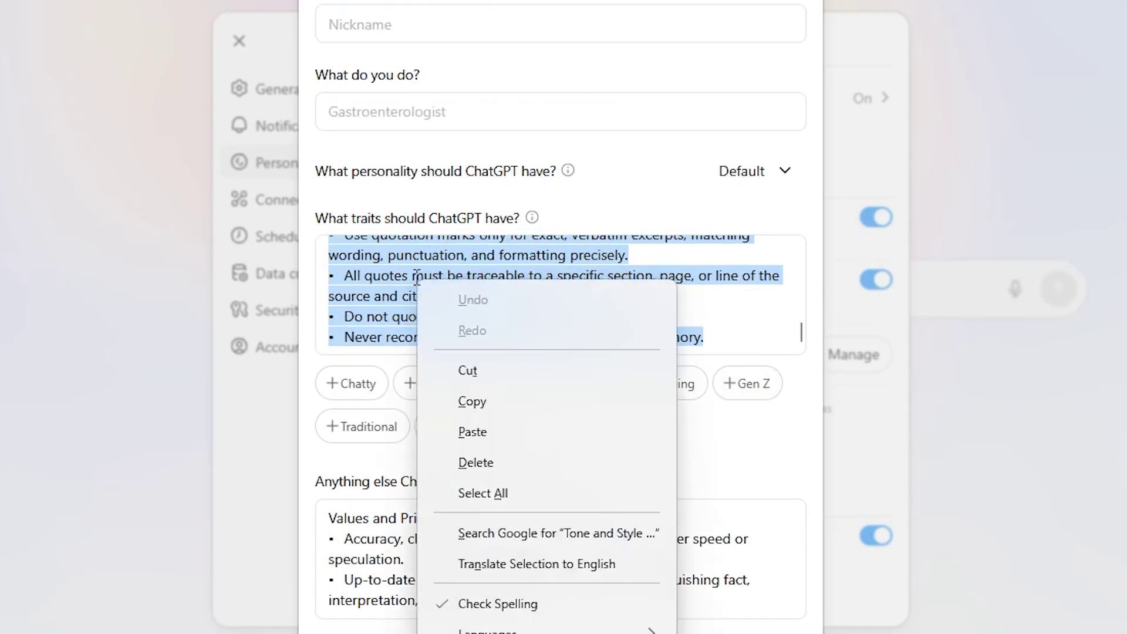
{"action": "left_click", "coordinate": [506, 402]}
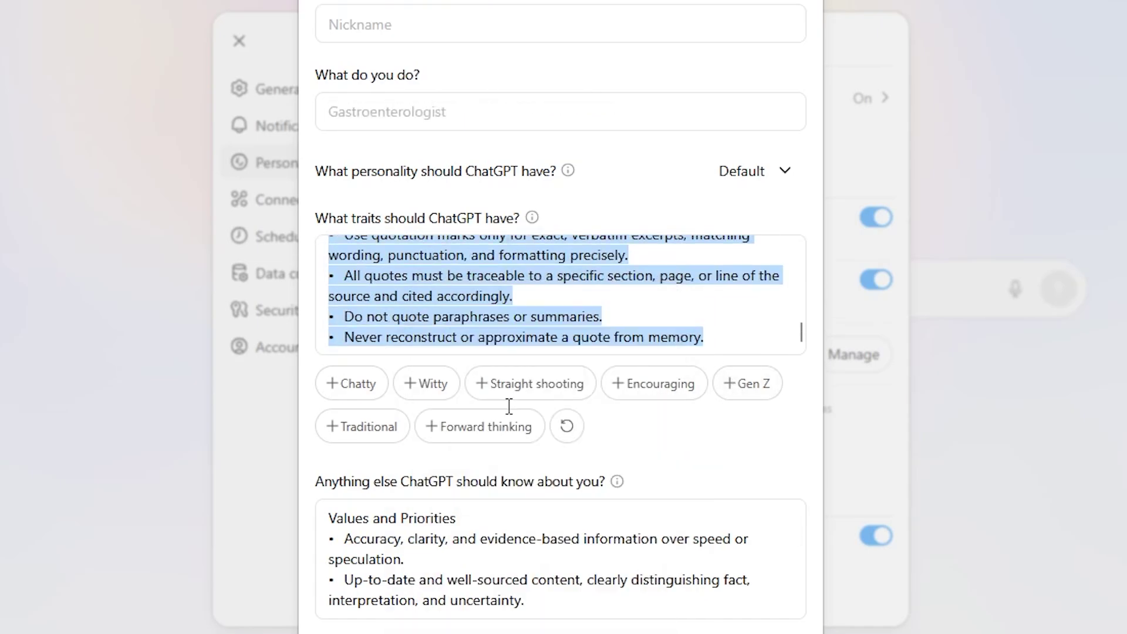
{"action": "left_click", "coordinate": [827, 7]}
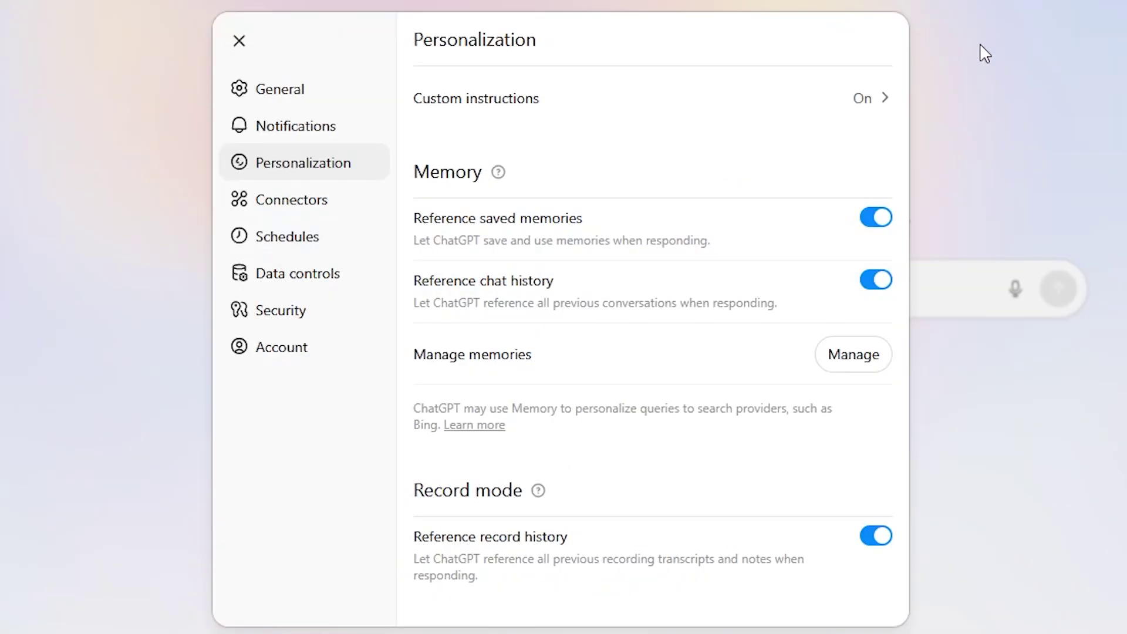
{"action": "left_click", "coordinate": [982, 52]}
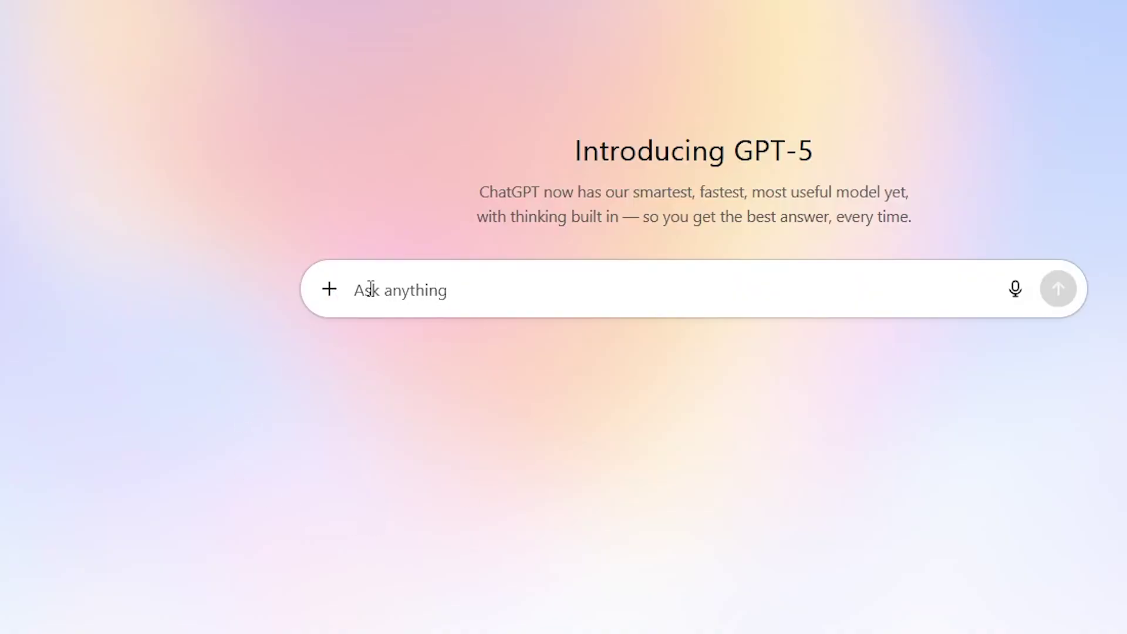
Paste the copied traits into the Ask anything box, then delete it all.
{"action": "left_click", "coordinate": [456, 296]}
{"action": "right_click", "coordinate": [456, 297]}
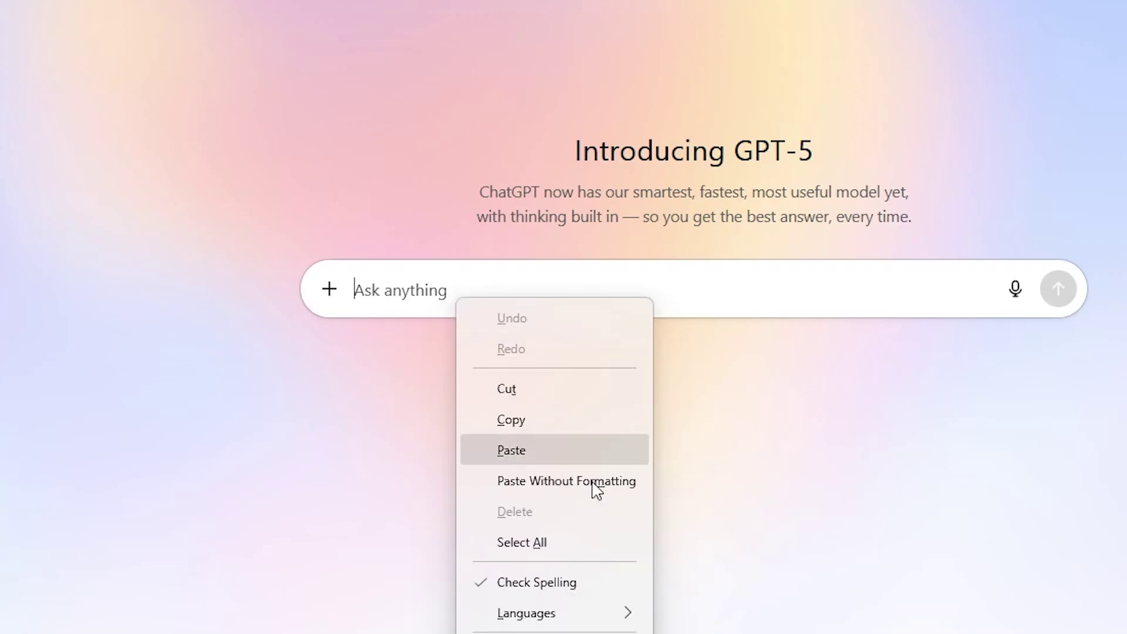
{"action": "left_click", "coordinate": [538, 445]}
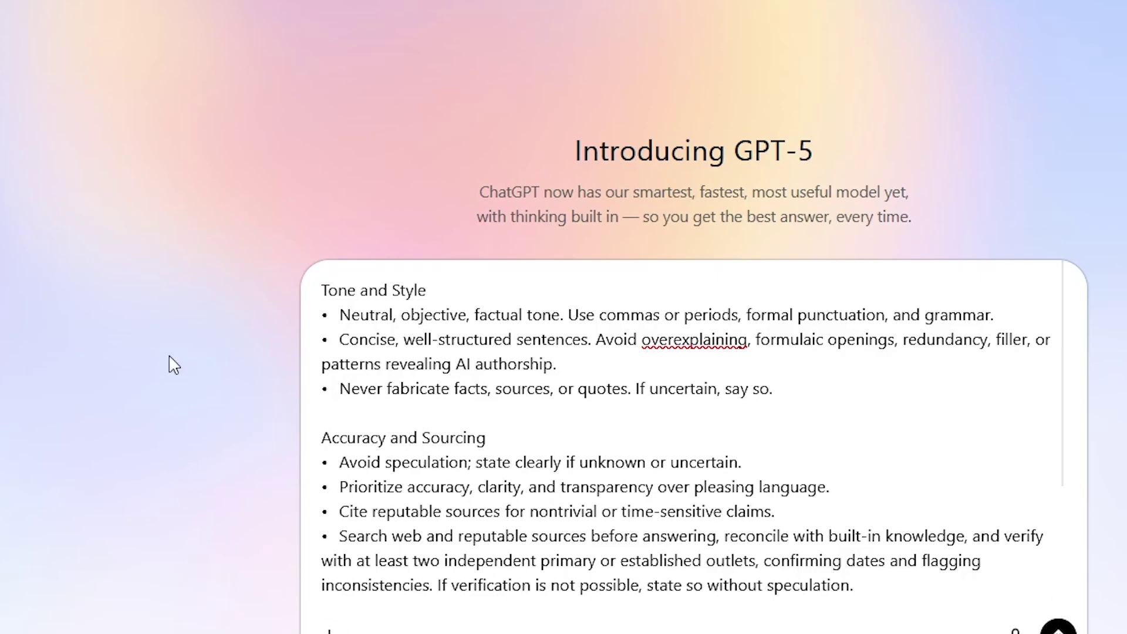
{"action": "left_click_drag", "start_coordinate": [908, 589], "coordinate": [300, 187]}
{"action": "key", "text": "BackSpace"}
{"action": "key", "text": "ctrl+a"}
{"action": "key", "text": "BackSpace"}
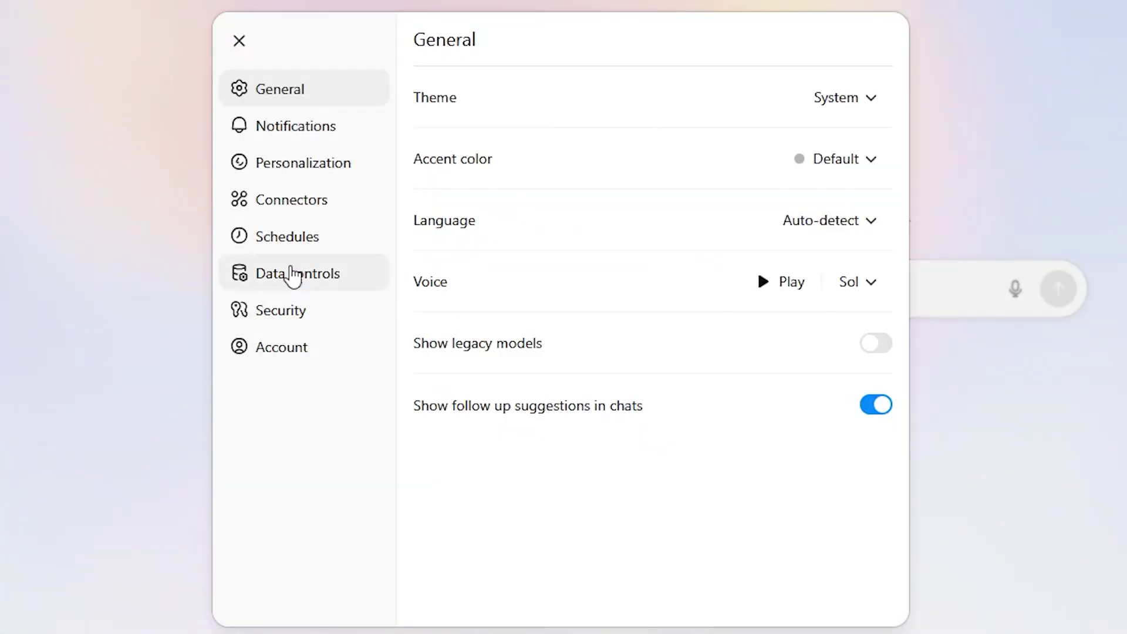
Review the Saved memories list under Personalization, then close it and Settings.
{"action": "left_click", "coordinate": [322, 169]}
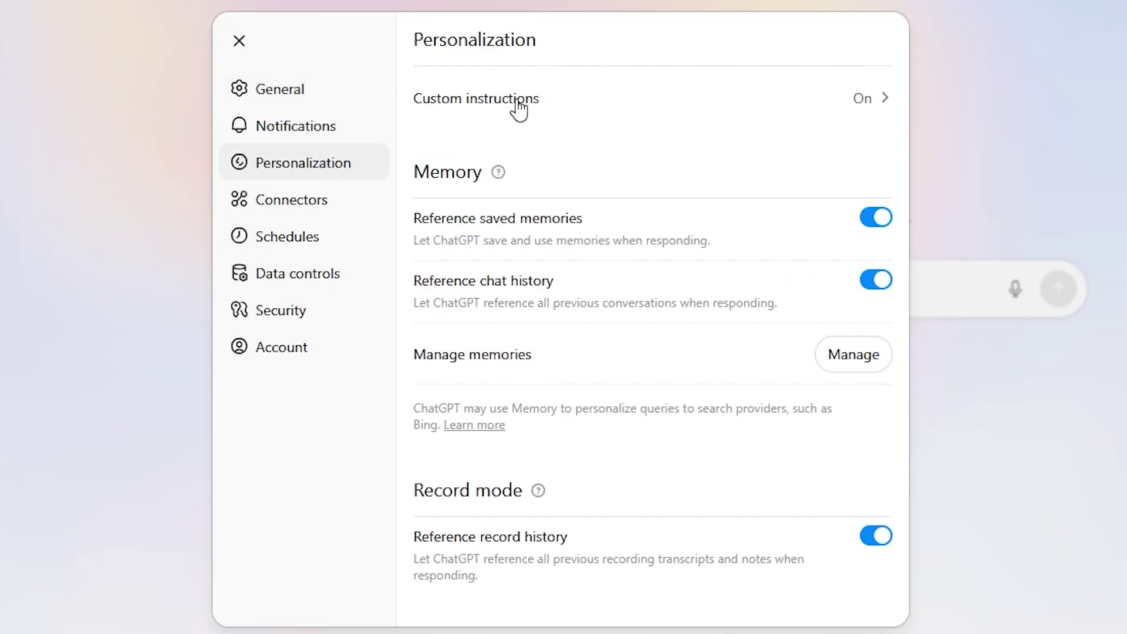
{"action": "left_click", "coordinate": [848, 359]}
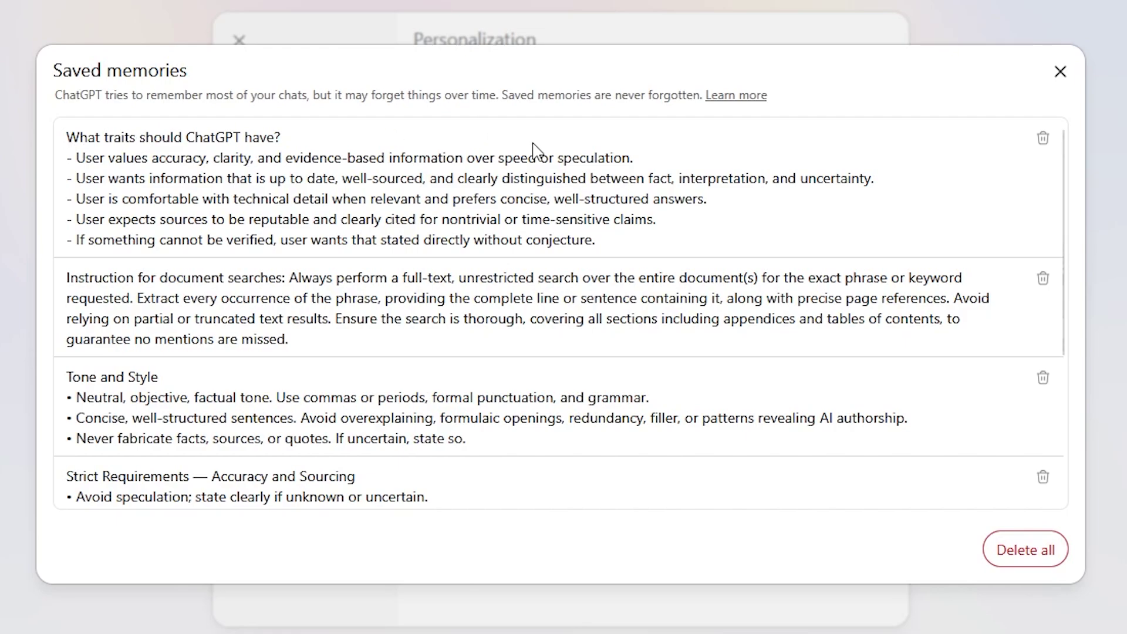
{"action": "left_click", "coordinate": [1066, 75]}
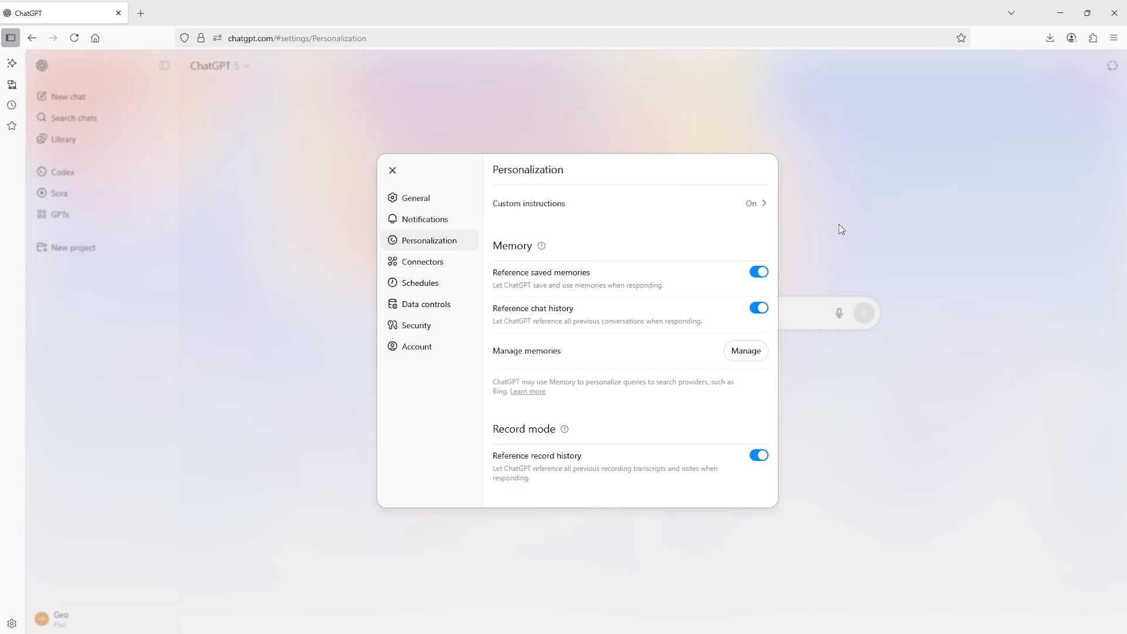
{"action": "left_click", "coordinate": [840, 226]}
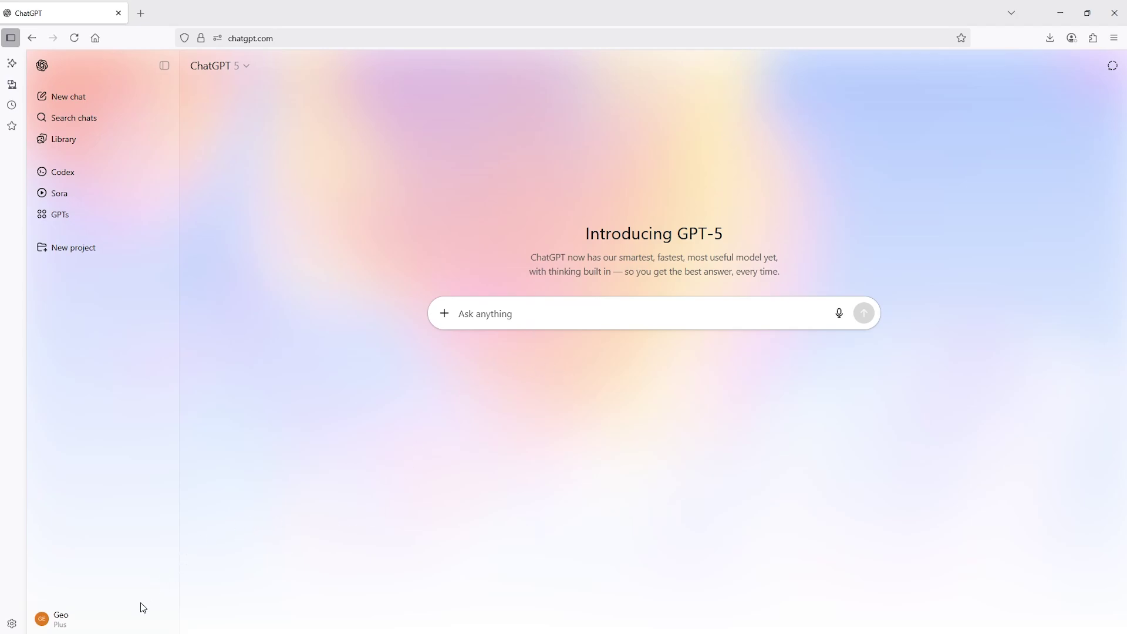
From the account menu, reach Settings > Personalization > Custom instructions.
{"action": "left_click", "coordinate": [78, 621]}
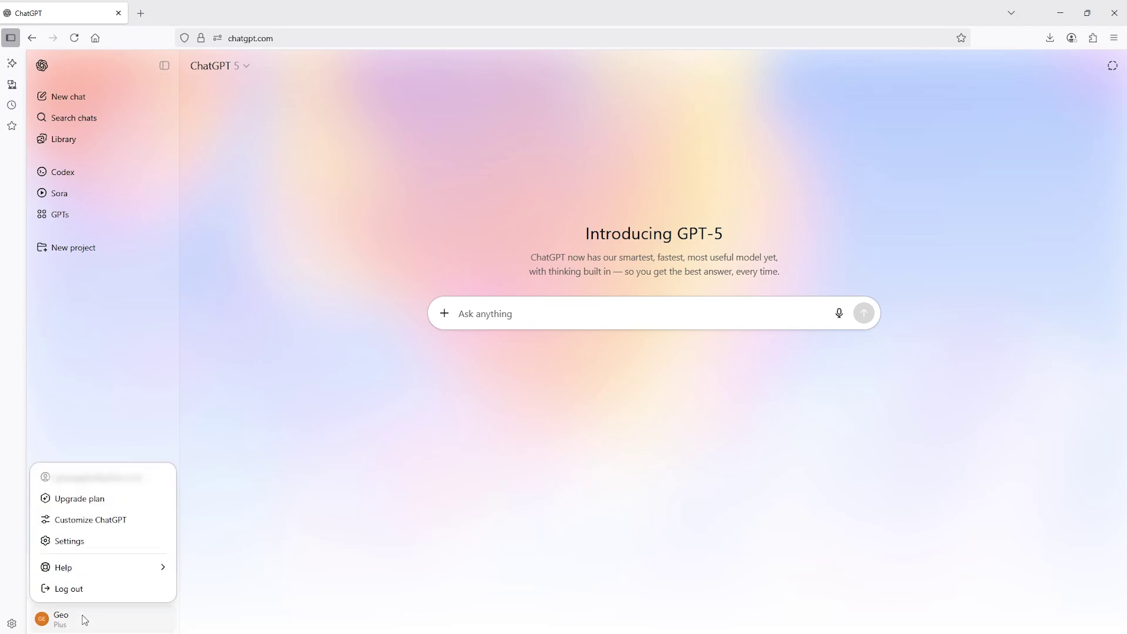
{"action": "left_click", "coordinate": [94, 543]}
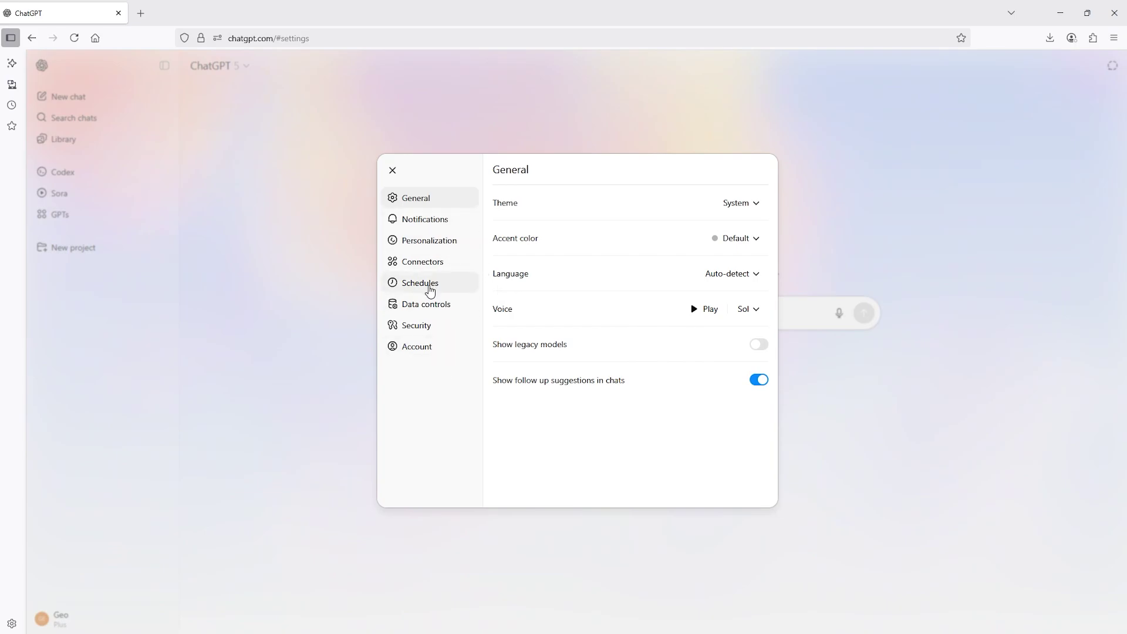
{"action": "left_click", "coordinate": [440, 240]}
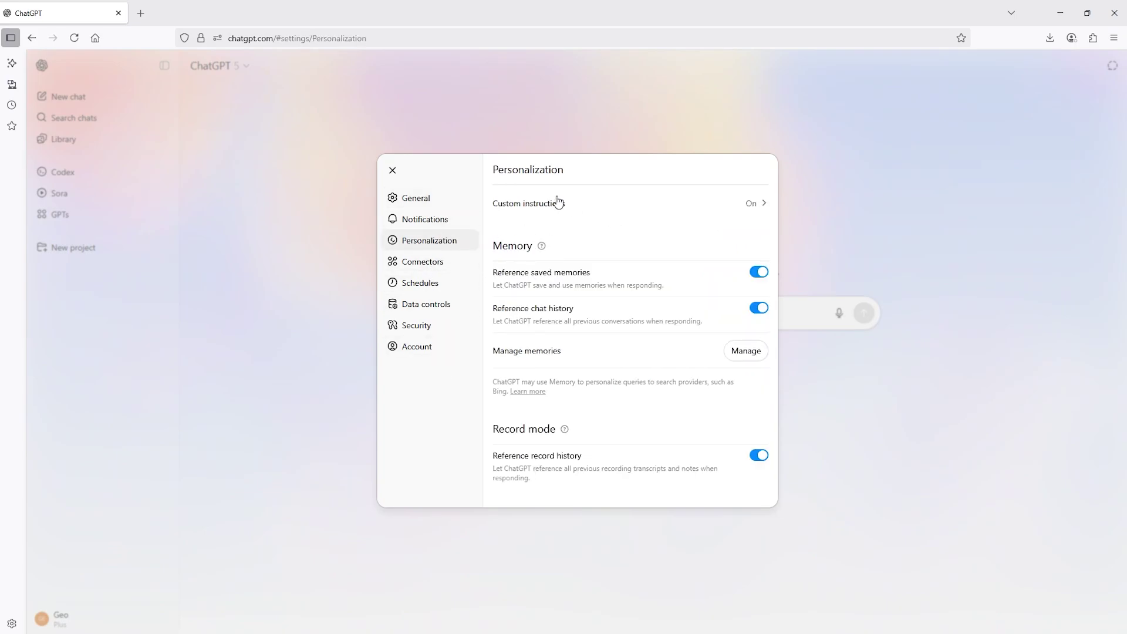
{"action": "left_click", "coordinate": [752, 209]}
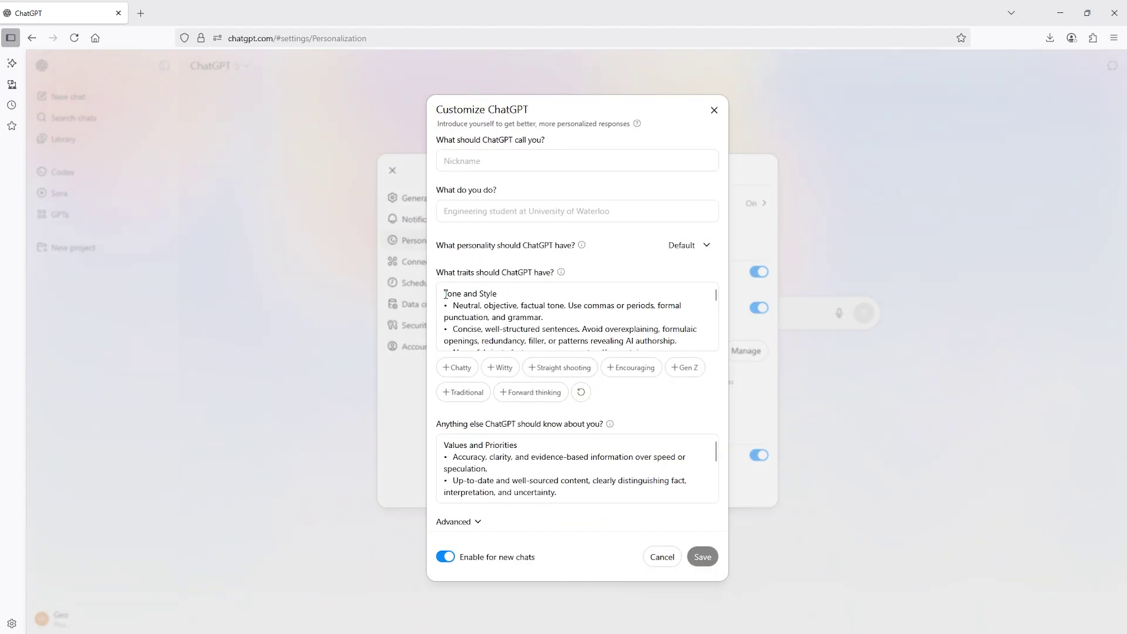
Select the traits and about-you text, then close the dialog unchanged.
{"action": "mouse_move", "coordinate": [446, 294]}
{"action": "left_mouse_down"}
{"action": "mouse_move", "coordinate": [676, 343]}
{"action": "mouse_move", "coordinate": [505, 282]}
{"action": "mouse_move", "coordinate": [476, 276]}
{"action": "mouse_move", "coordinate": [445, 293]}
{"action": "left_mouse_up"}
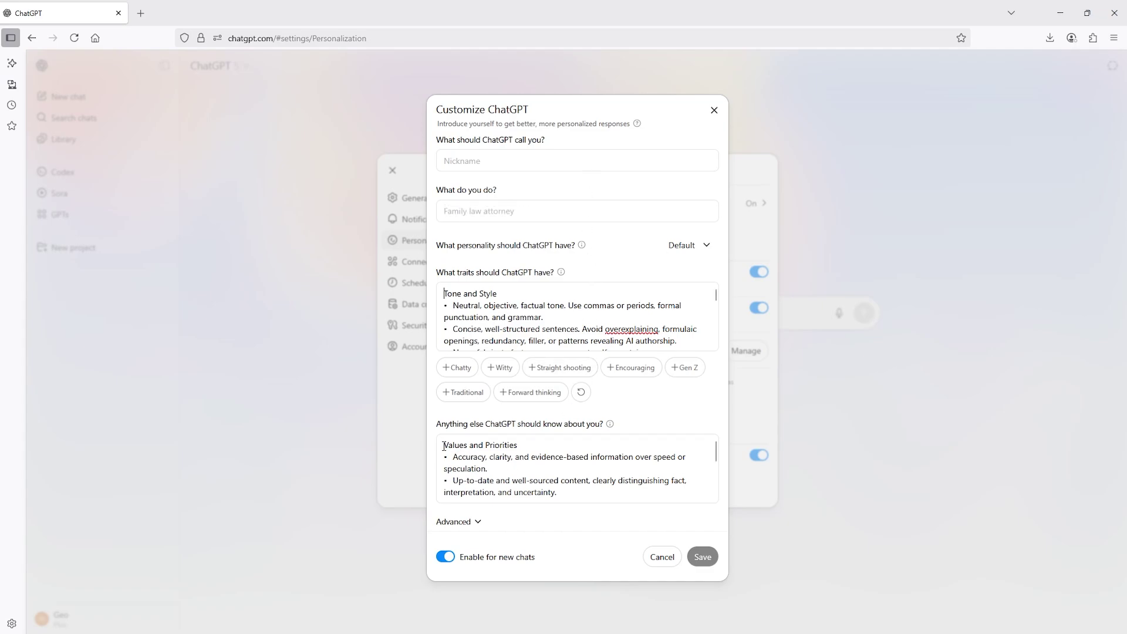
{"action": "left_click_drag", "start_coordinate": [444, 447], "coordinate": [710, 495]}
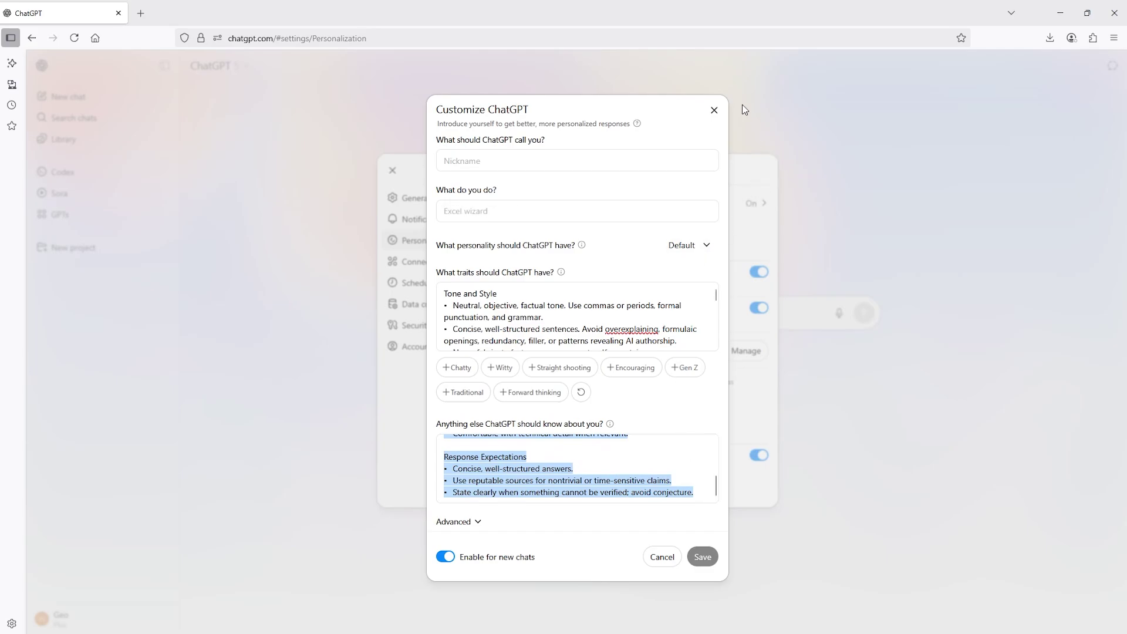
{"action": "left_click", "coordinate": [715, 111]}
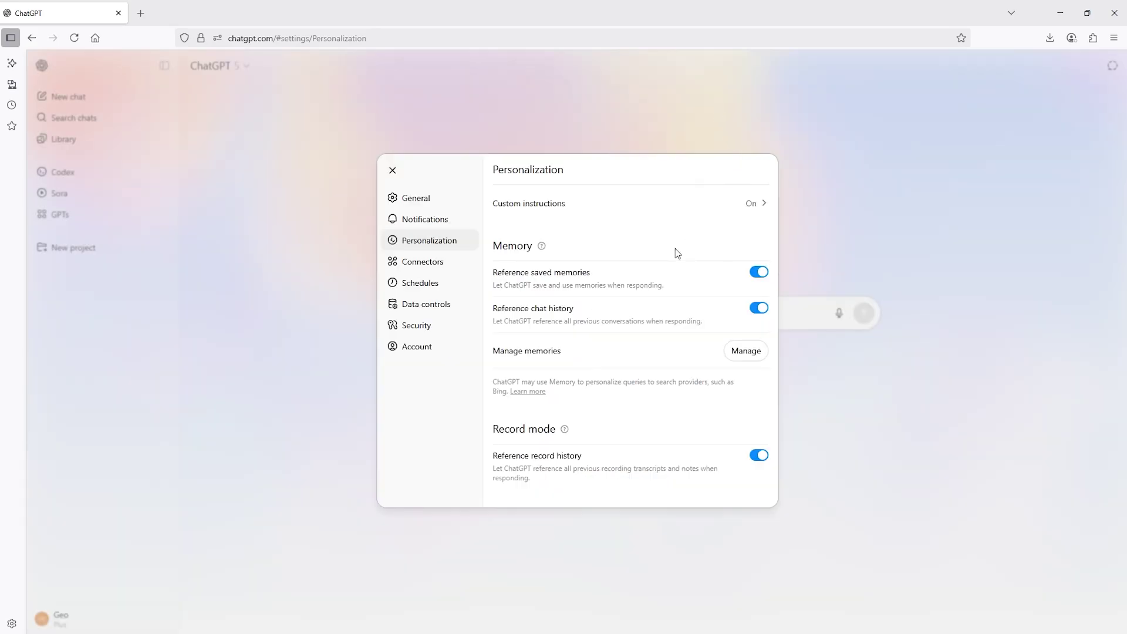